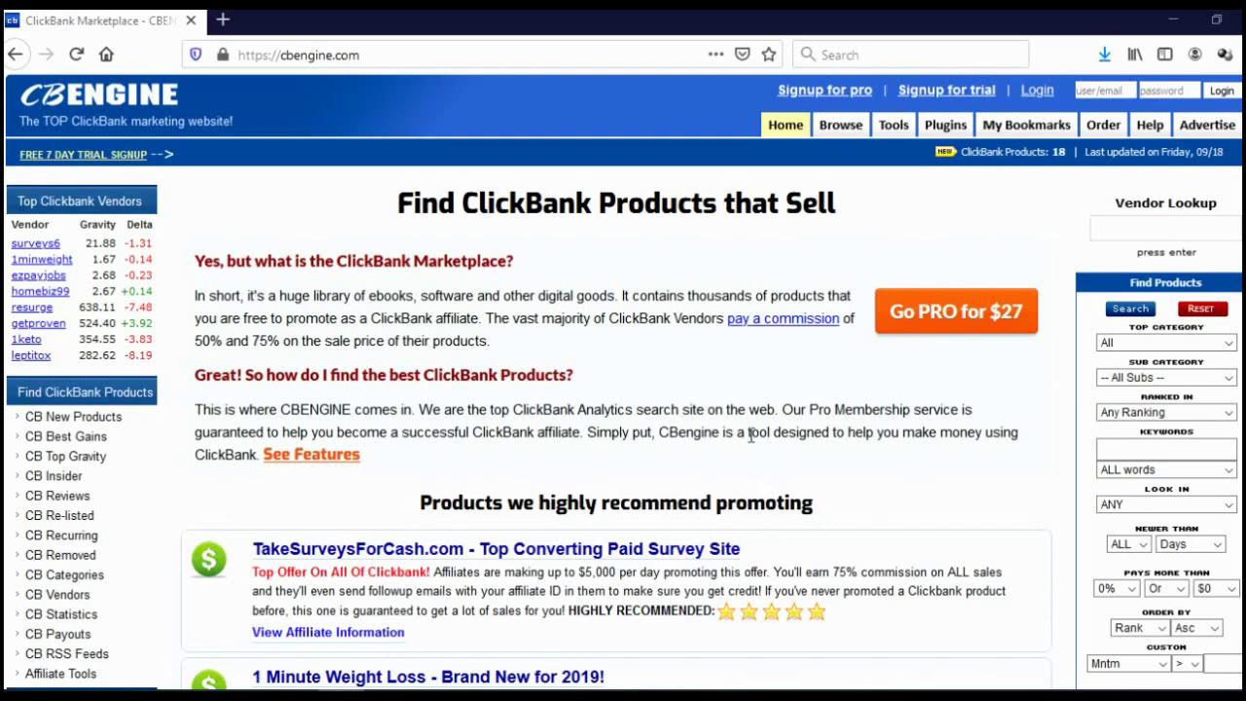
Step: Open the list of new ClickBank products and sort it by gravity from highest to lowest
left_click(95, 420)
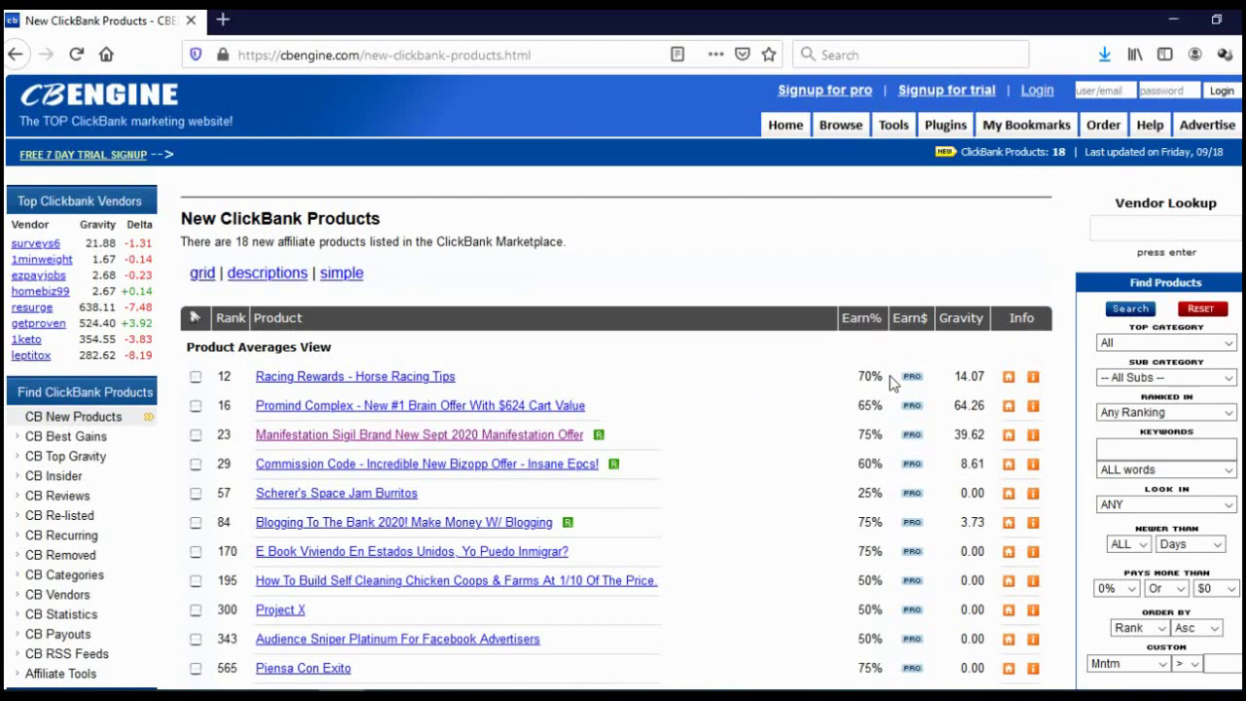
left_click(966, 325)
left_click(968, 324)
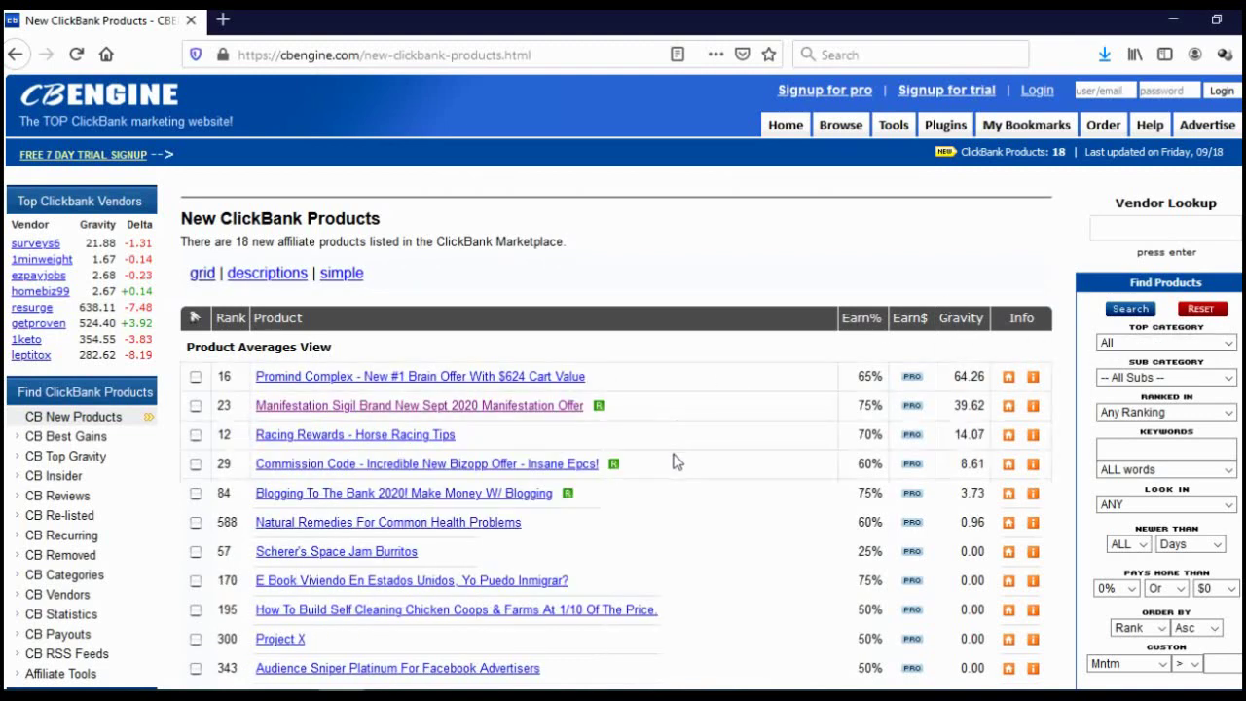
Step: Open the Manifestation Sigil offer's details, visit its sales website and examine the headline claim
left_click(507, 412)
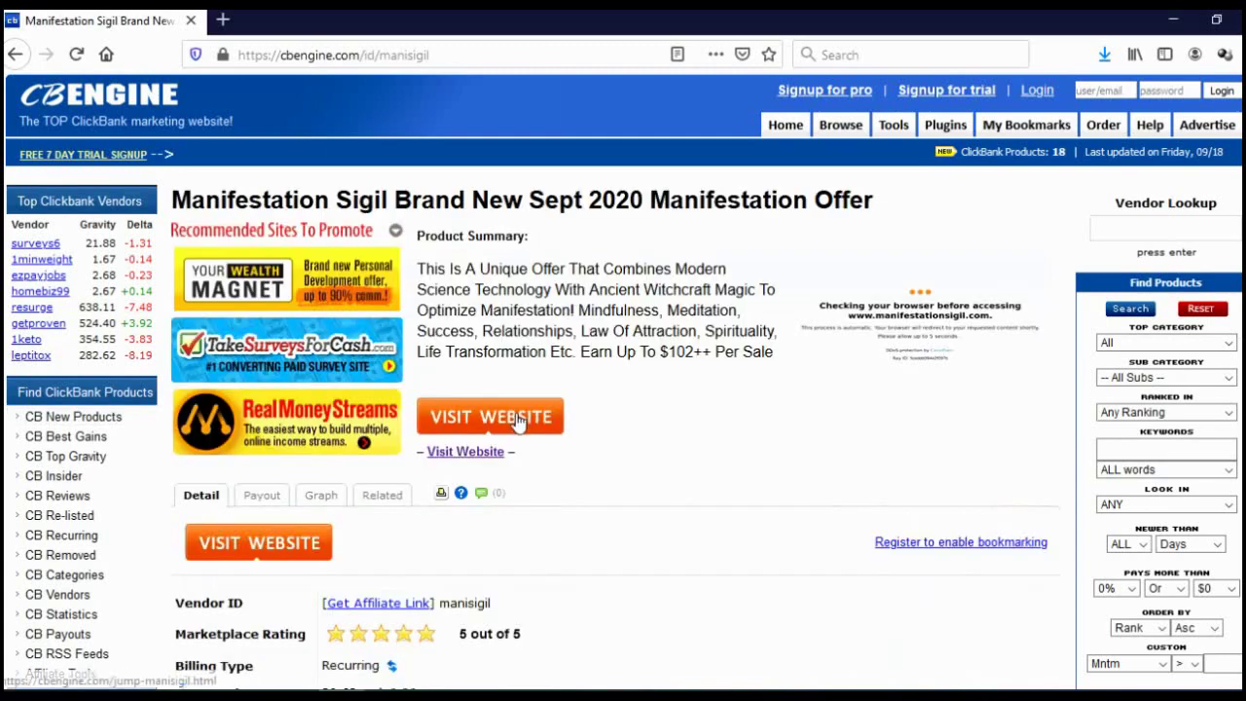
left_click(518, 419)
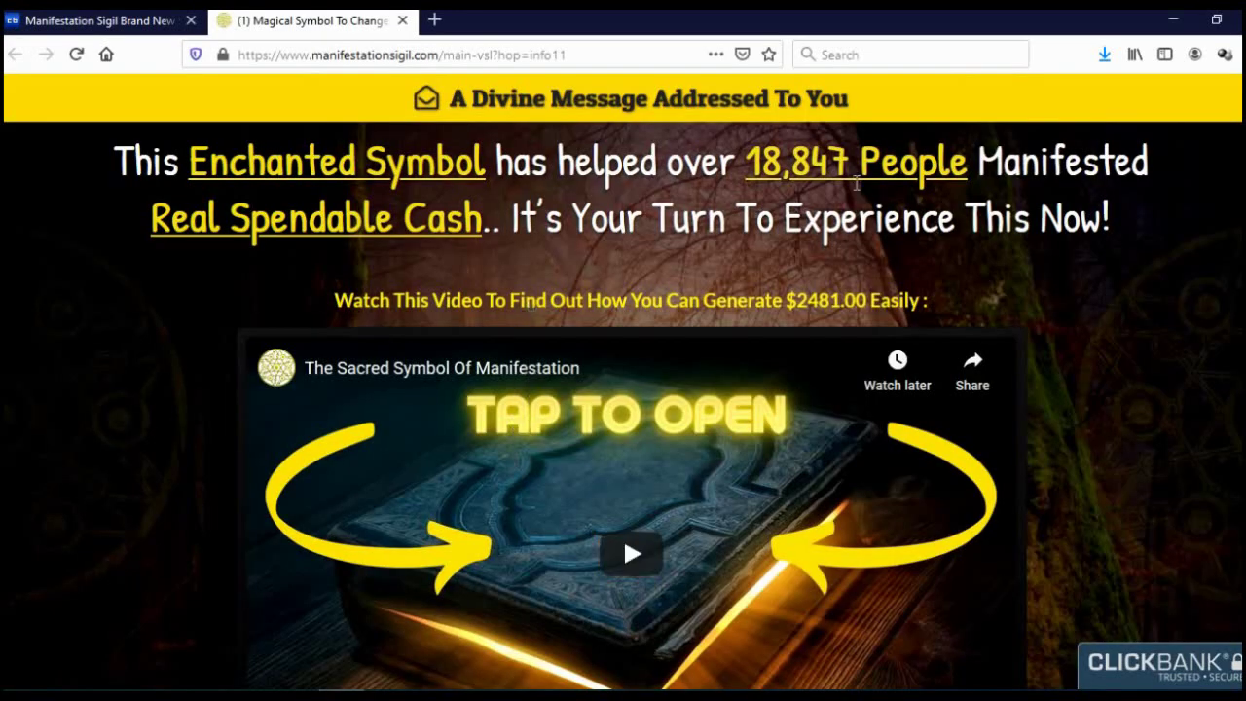
left_click_drag(982, 164, 483, 220)
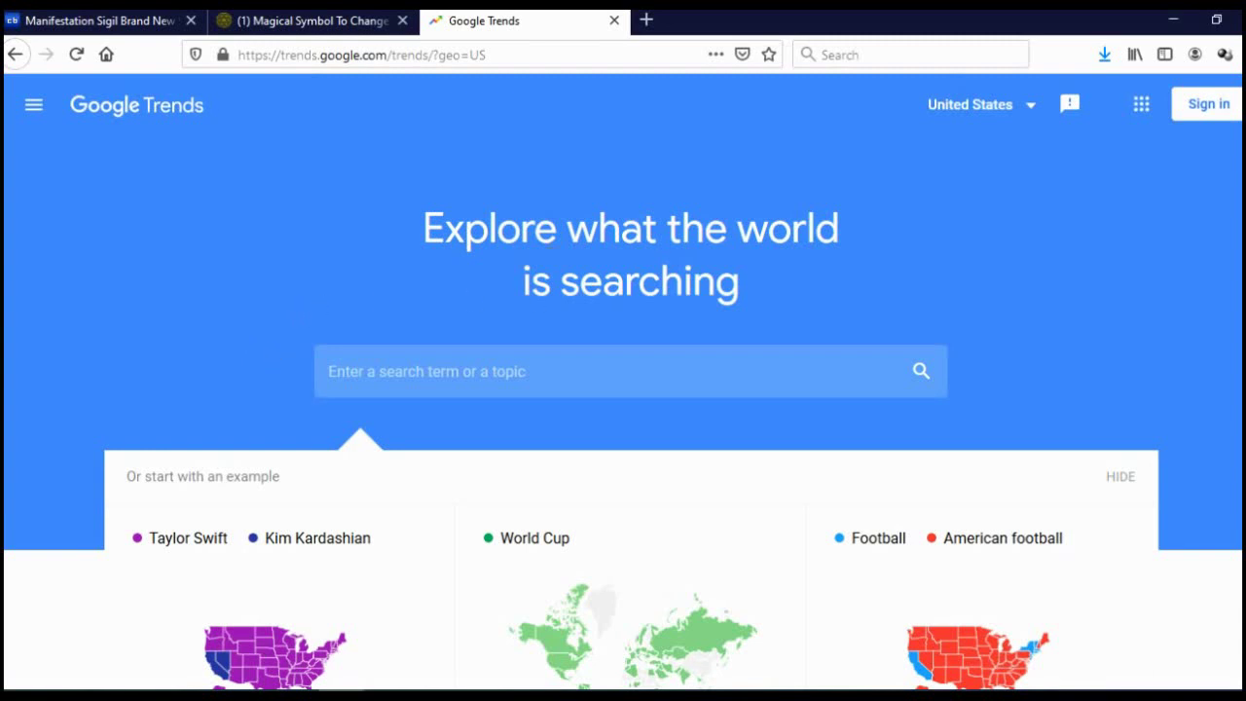
Step: Explore the search term "manifesting money" in Google Trends for the United States
left_click(423, 370)
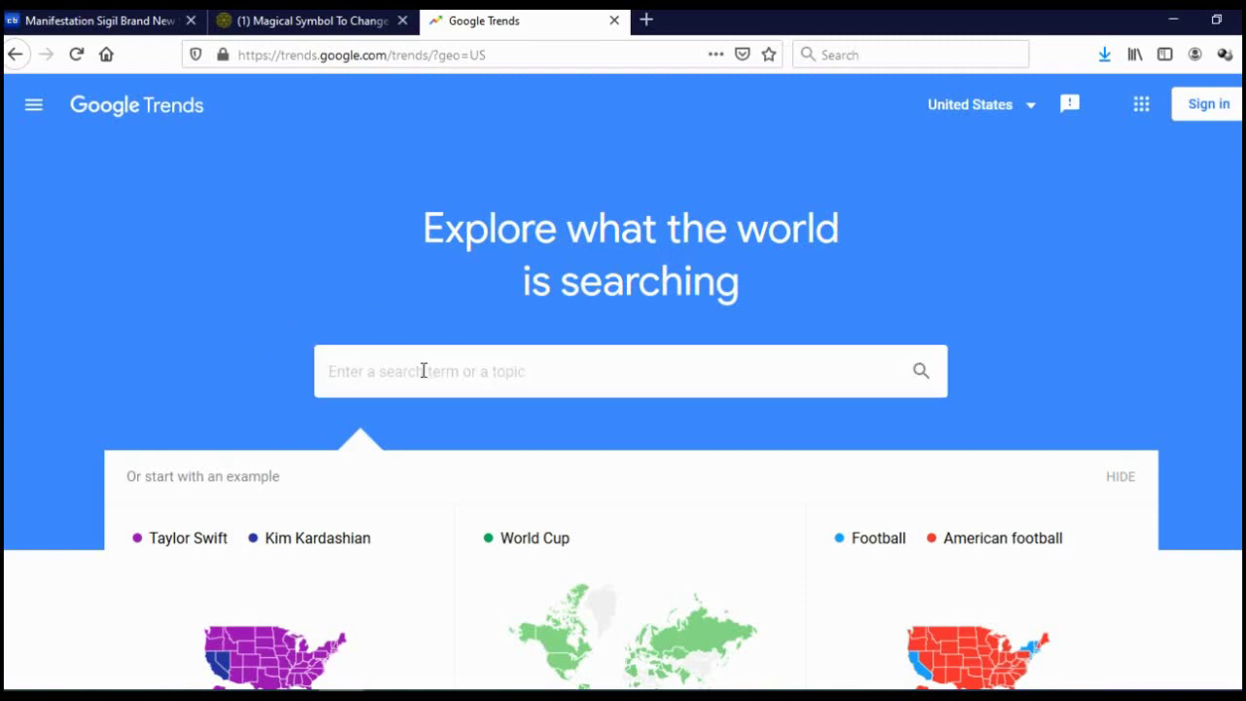
type("manifesting money")
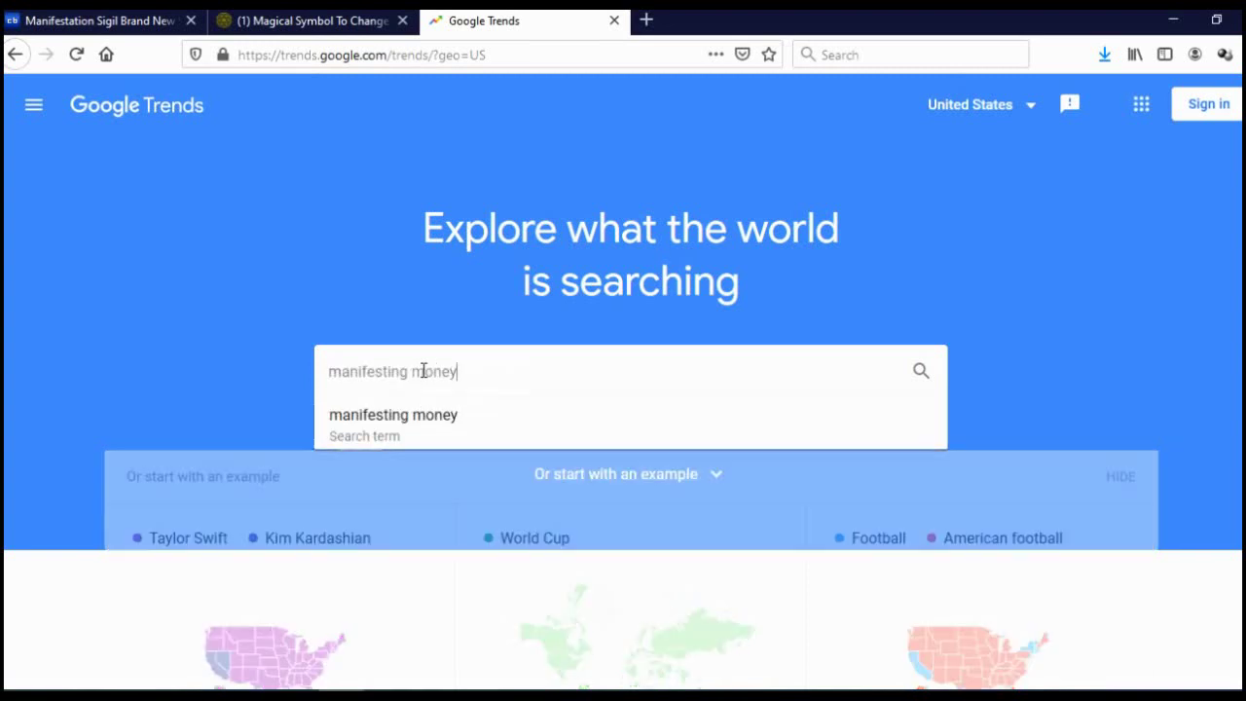
left_click(410, 425)
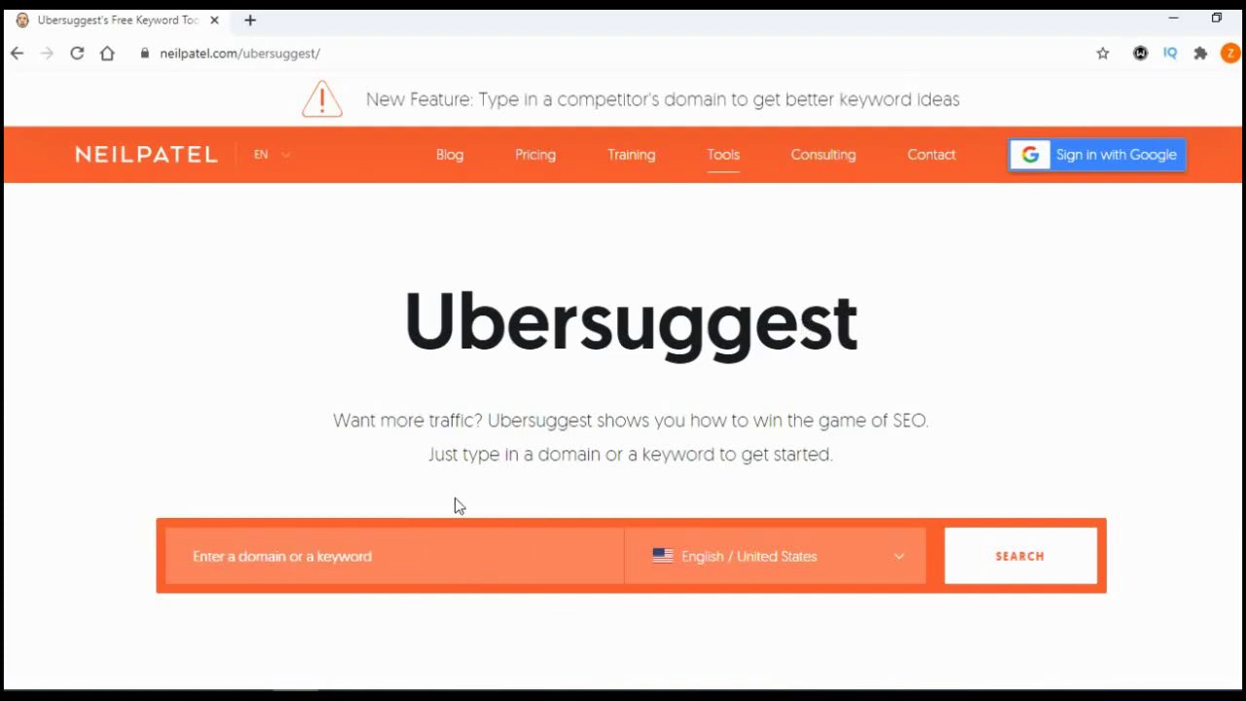
Step: Search Ubersuggest for "manifesting money" in English / United States and examine the keyword overview, keyword ideas and content ideas
left_click(361, 555)
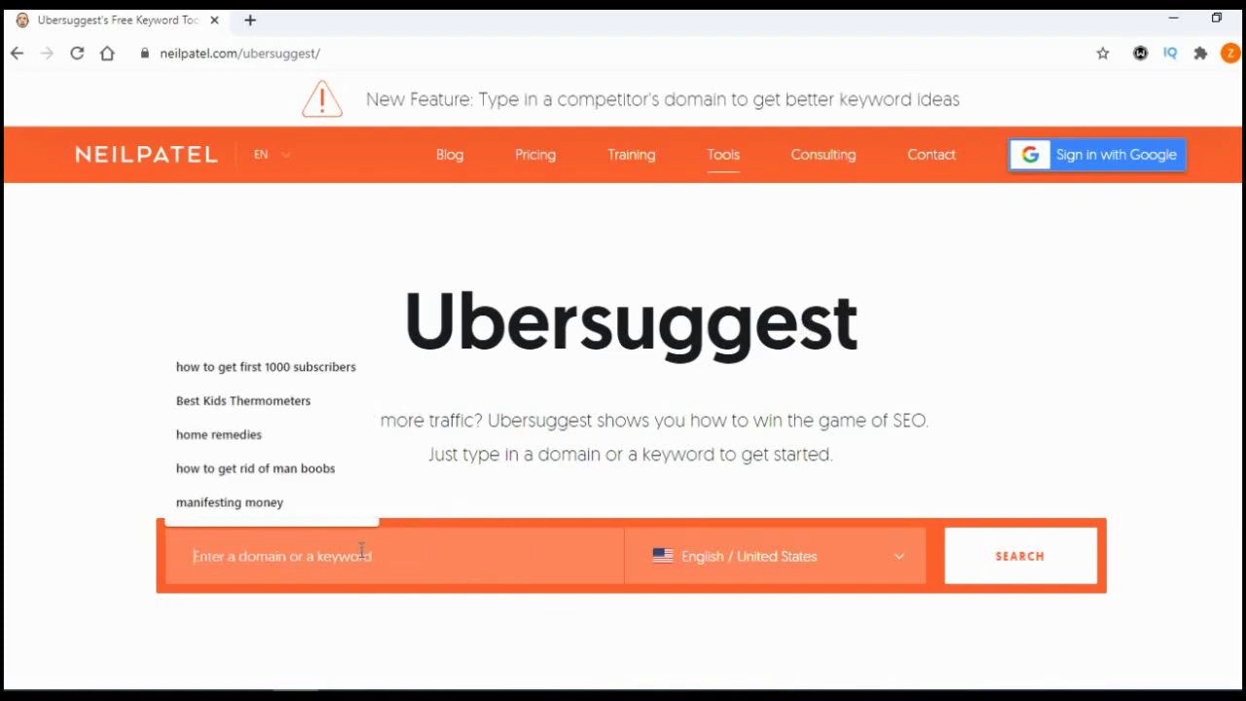
key("Up")
key("Return")
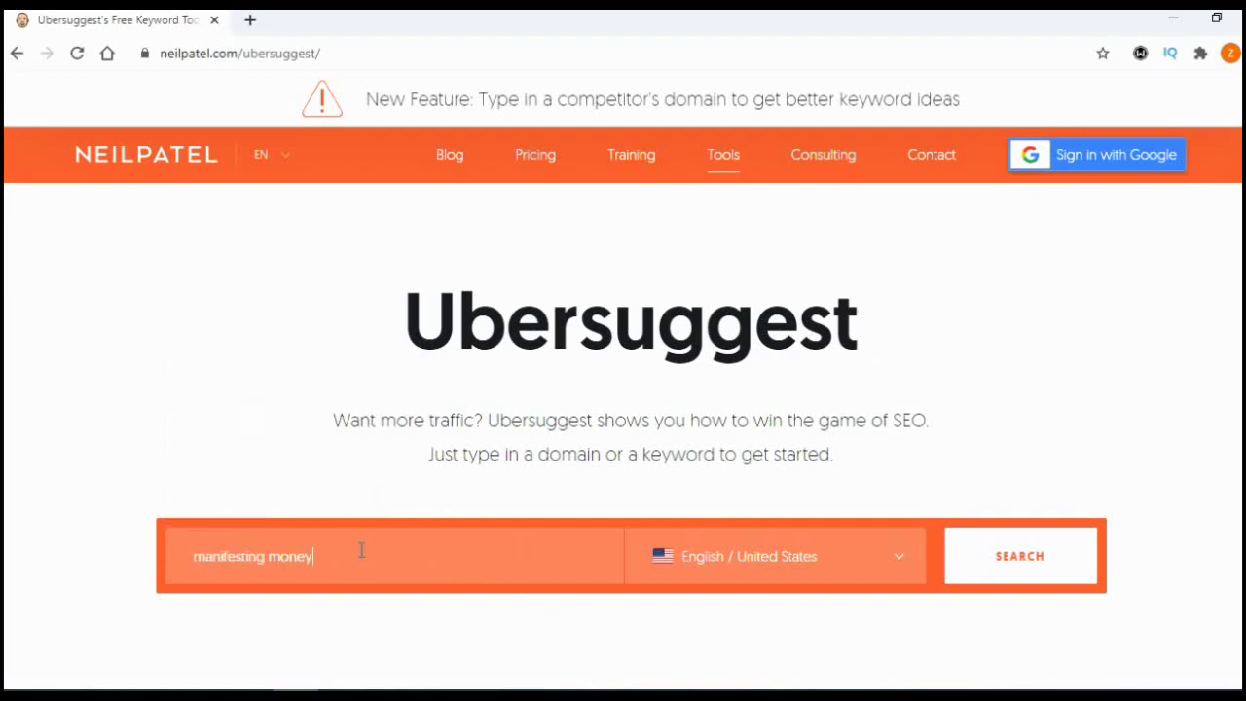
left_click(1012, 560)
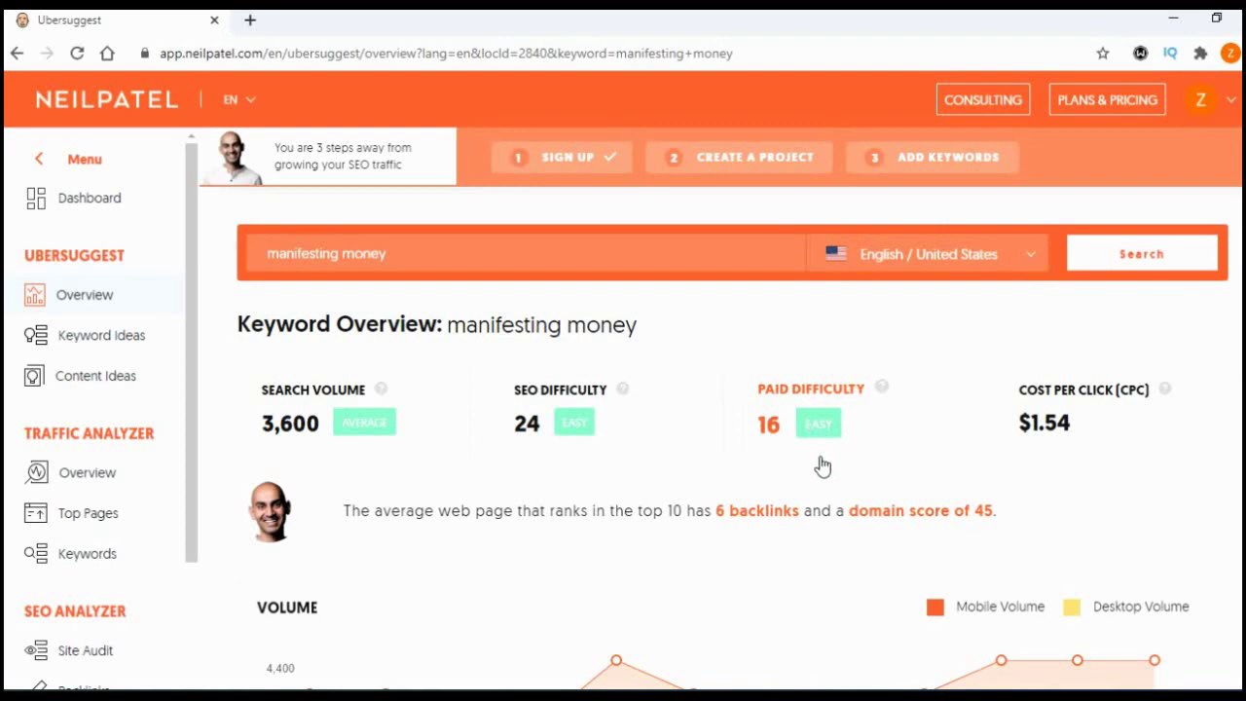
scroll(617, 532, "down", 7)
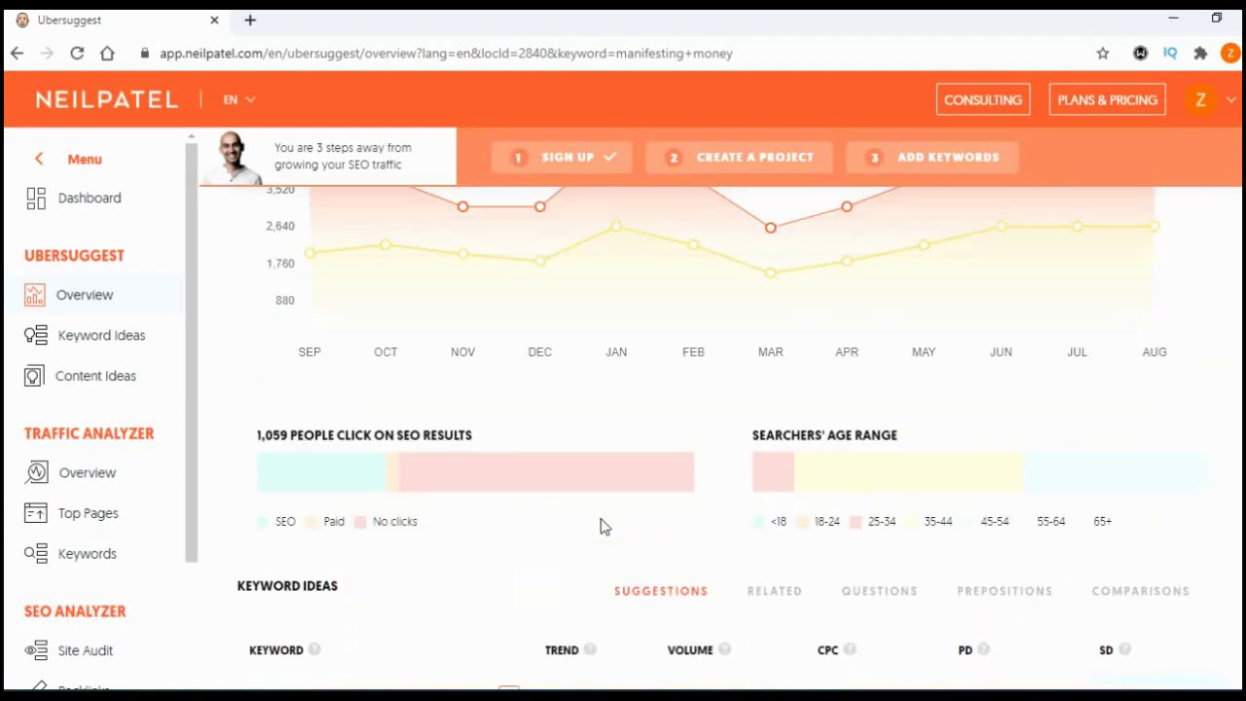
scroll(643, 491, "down", 1)
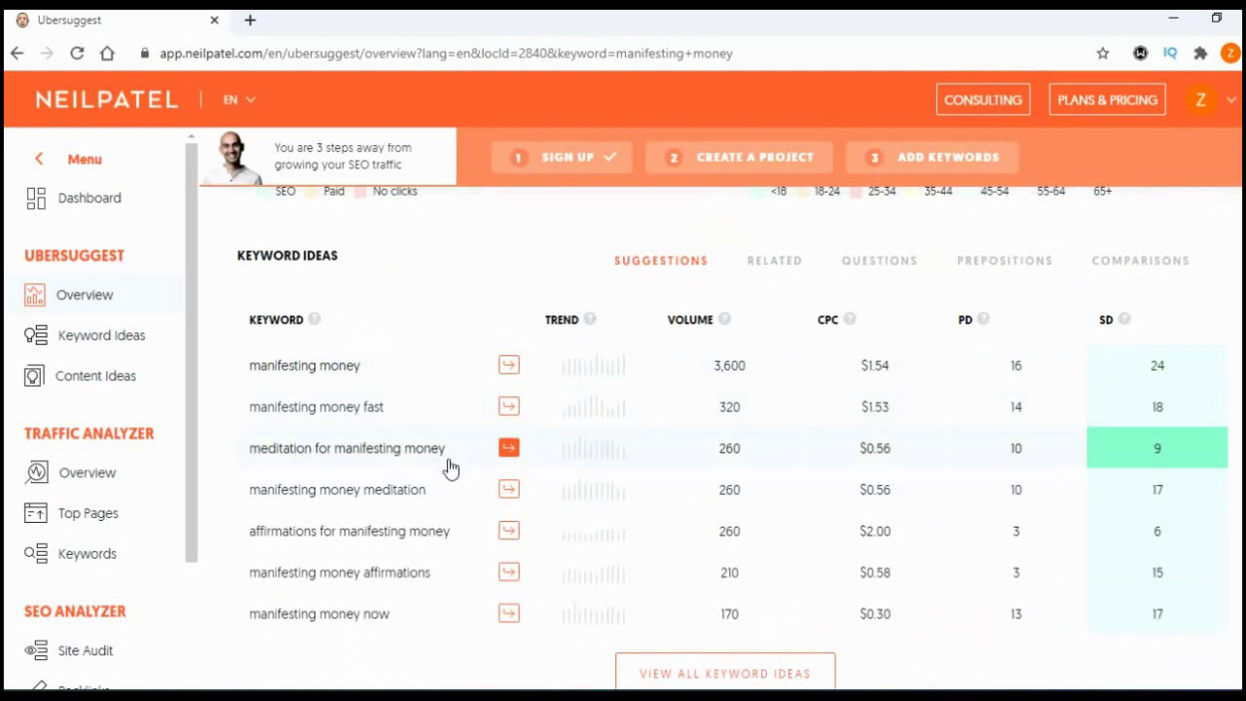
scroll(690, 476, "down", 5)
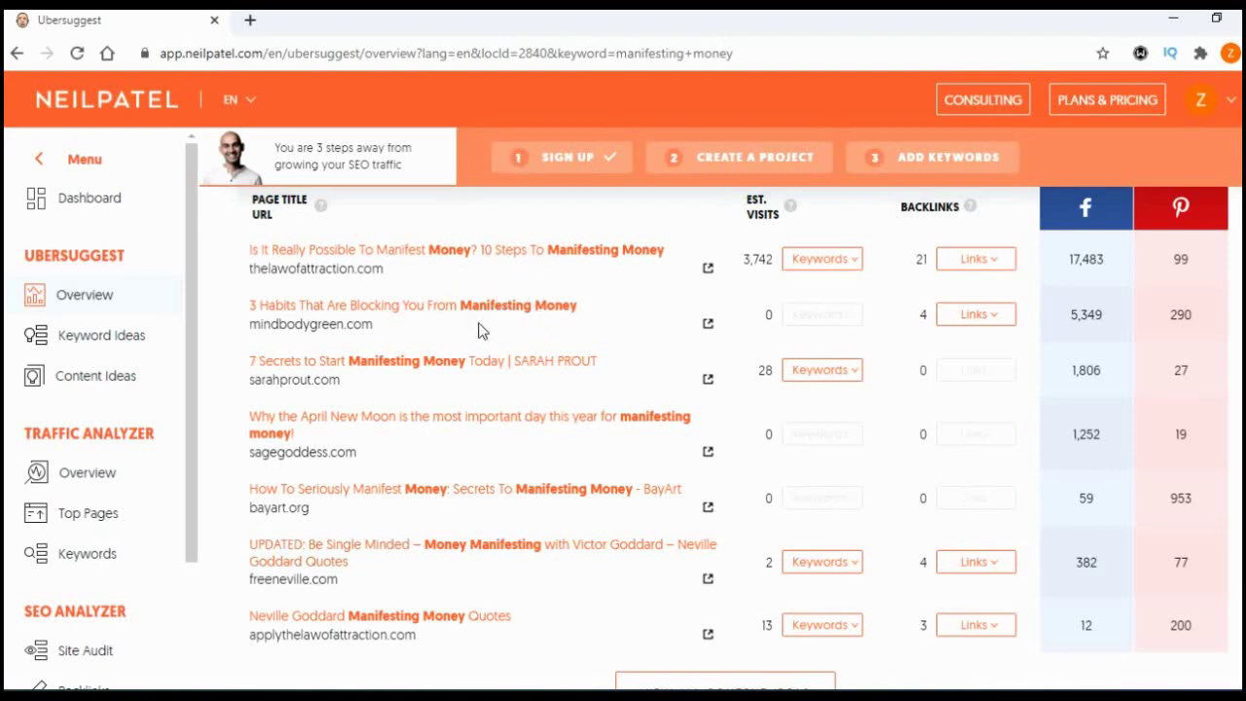
scroll(527, 278, "up", 1)
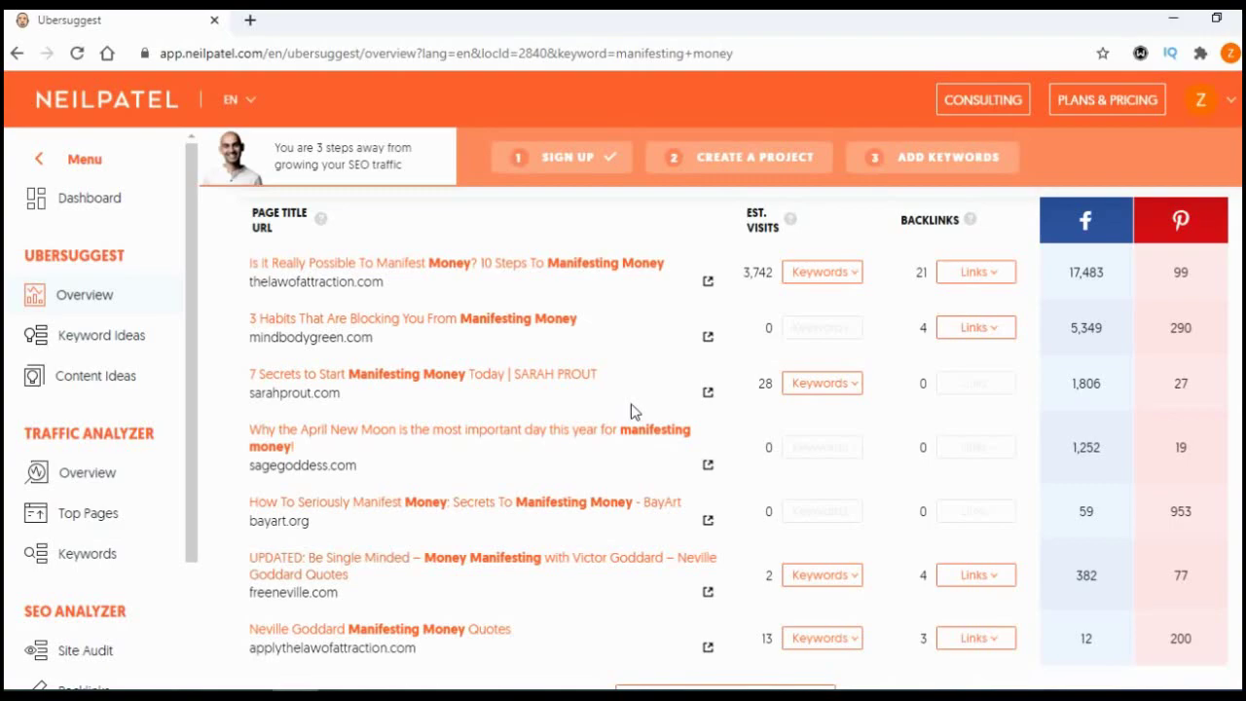
Step: Return to the Manifestation Sigil page on CBENGINE and open its affiliate link form at the ClickBank NickName and Tracking ID fields
key("alt+Tab")
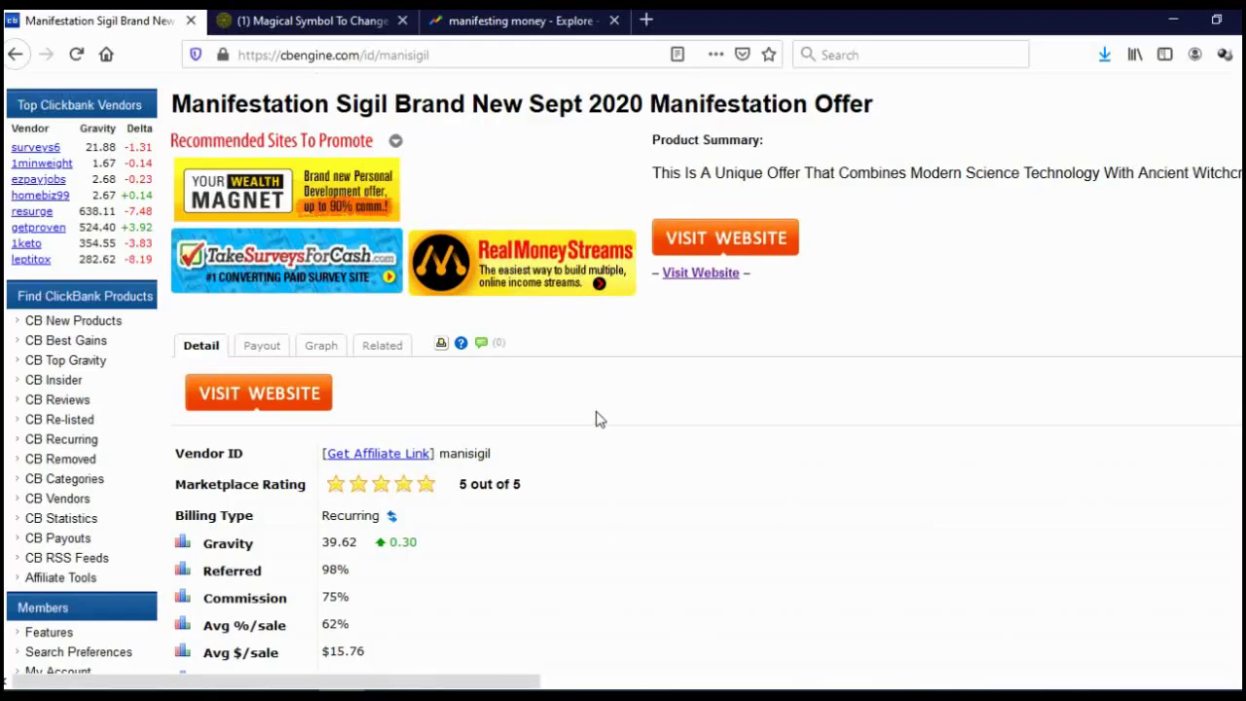
left_click(371, 454)
left_click(543, 320)
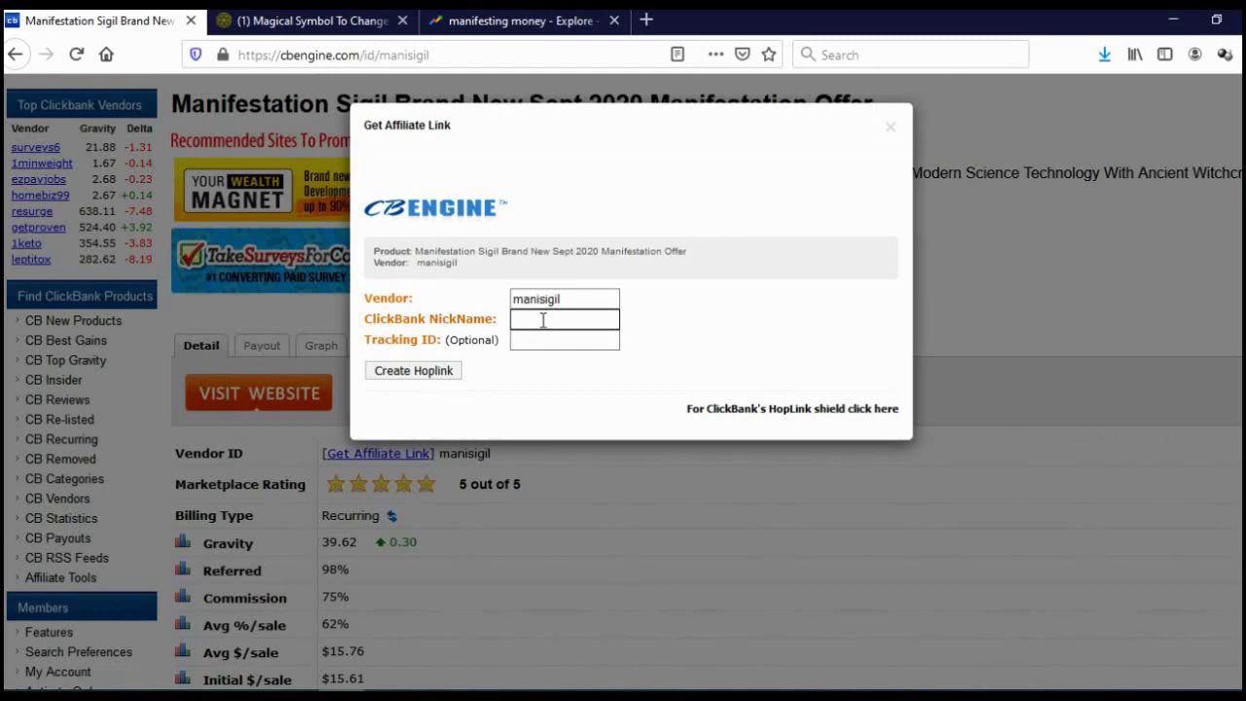
left_click(537, 343)
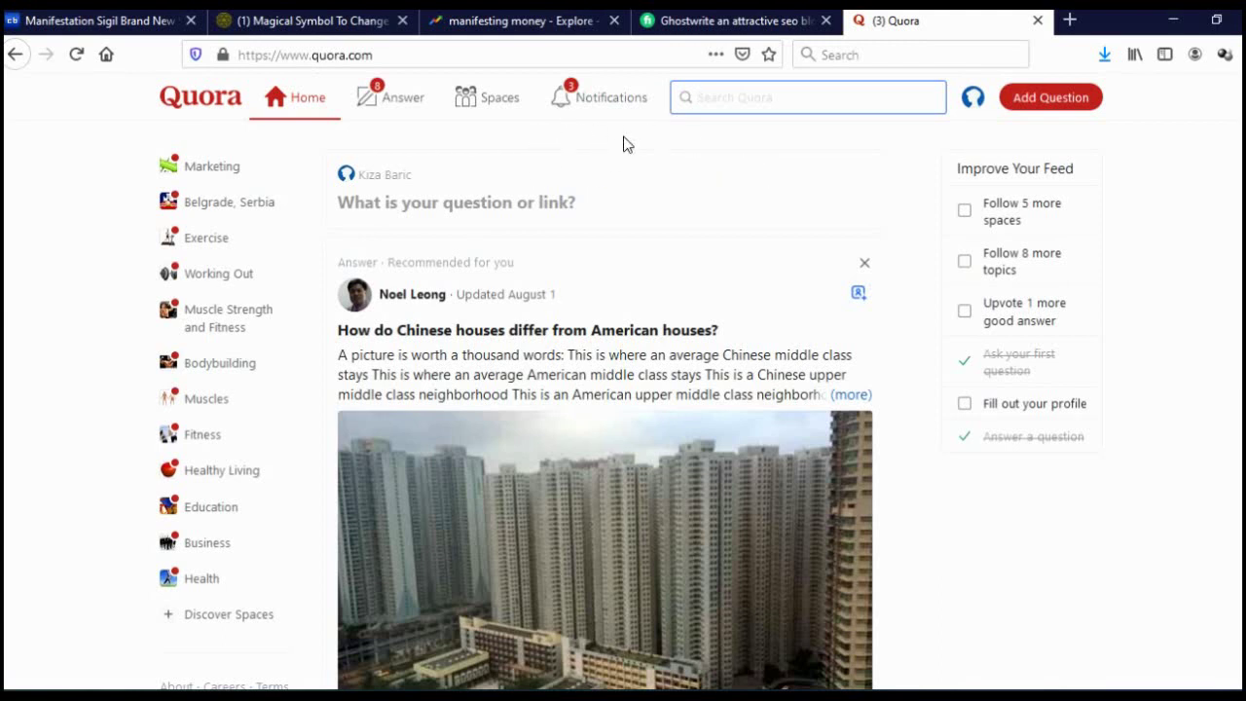
Step: Search Quora for "manifesting money" and open the question "How can I manifest money quickly?" from the results
left_click(740, 95)
type("manifesting money")
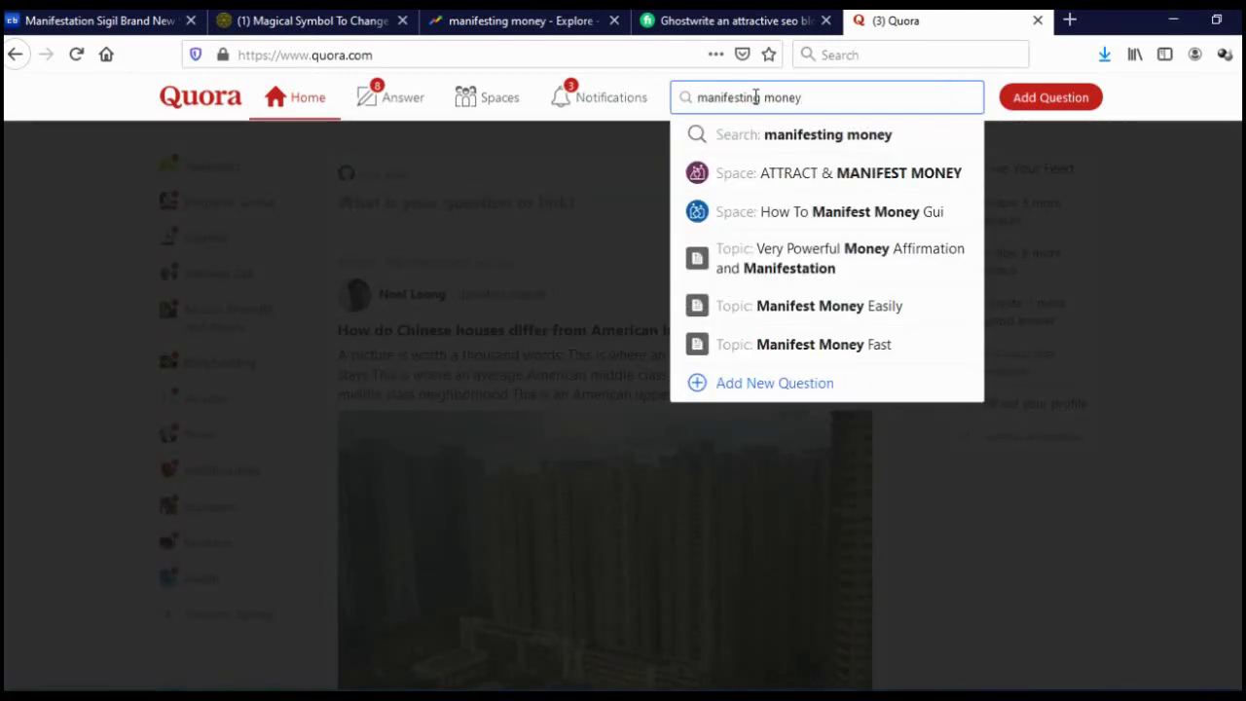
key("Return")
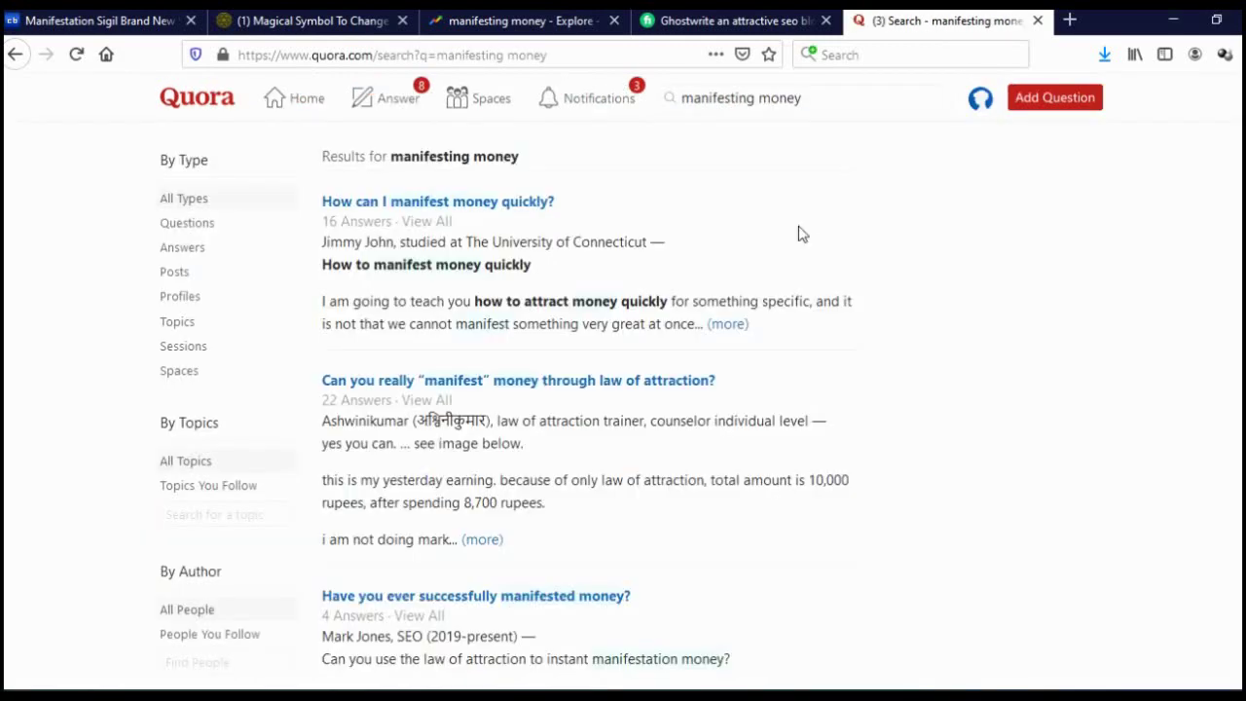
scroll(715, 451, "down", 3)
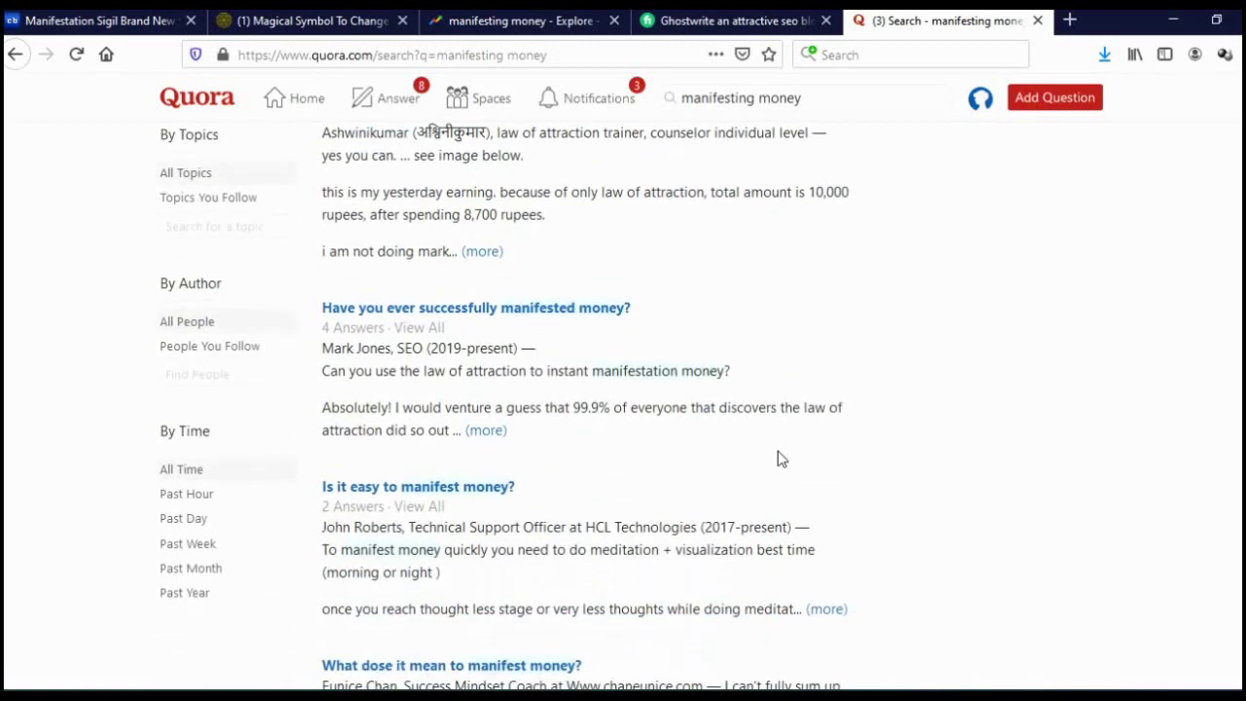
scroll(779, 459, "up", 3)
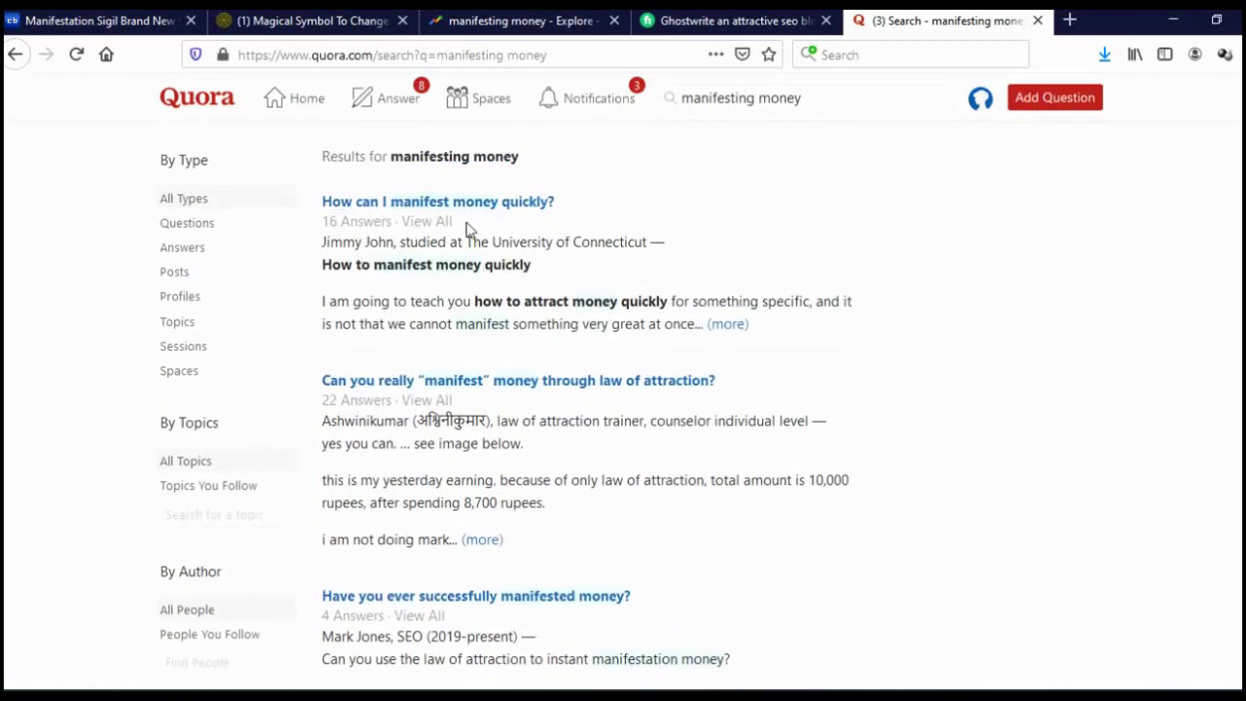
left_click(490, 207)
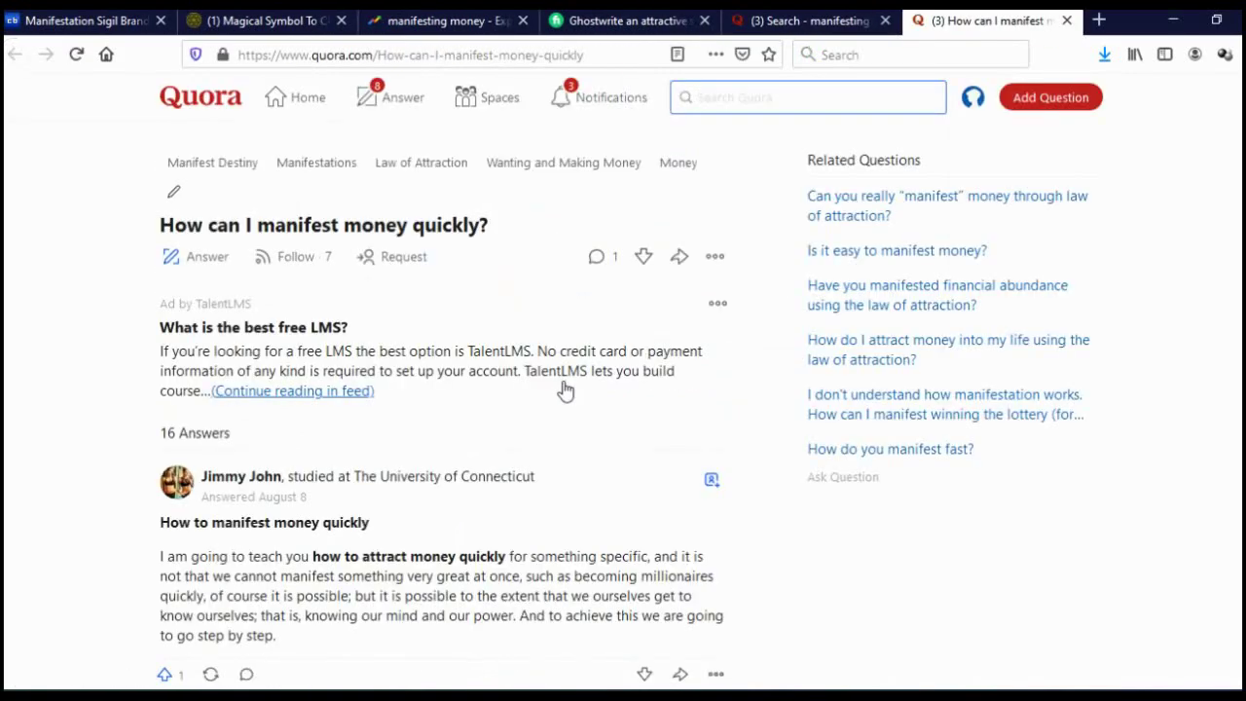
Step: Expand the first answer to the question and read through its numbered instructions
scroll(569, 389, "down", 4)
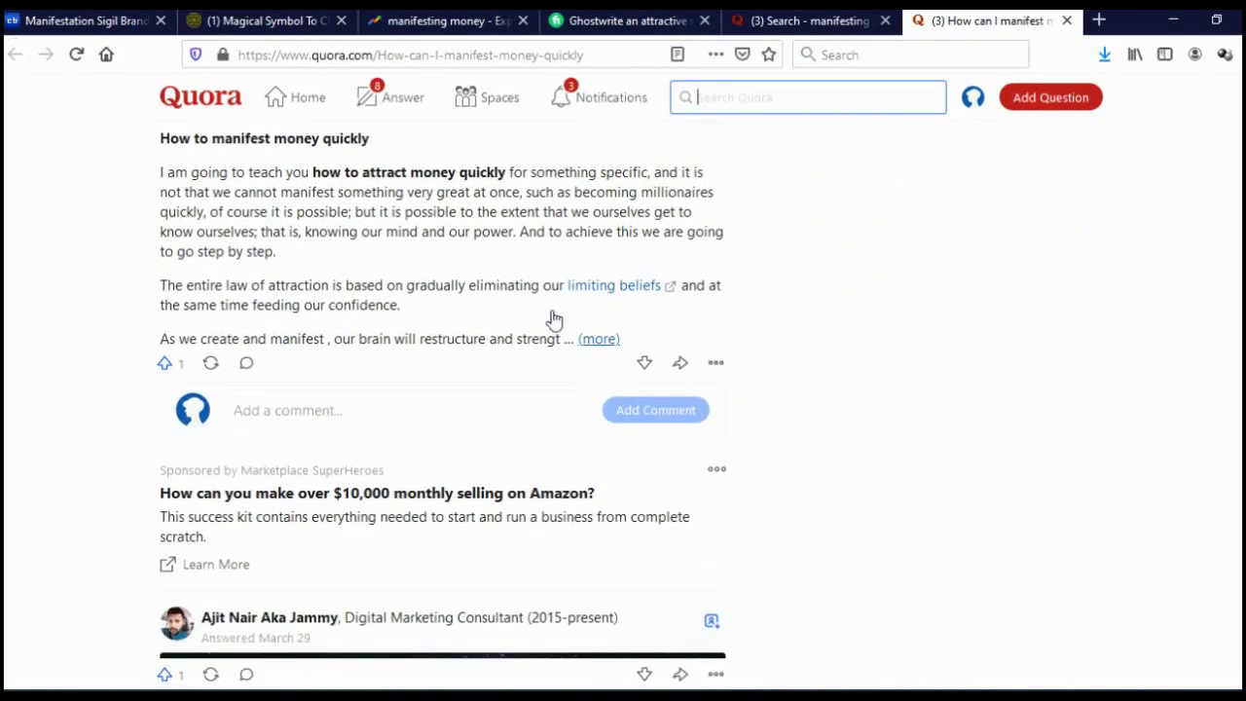
left_click(598, 339)
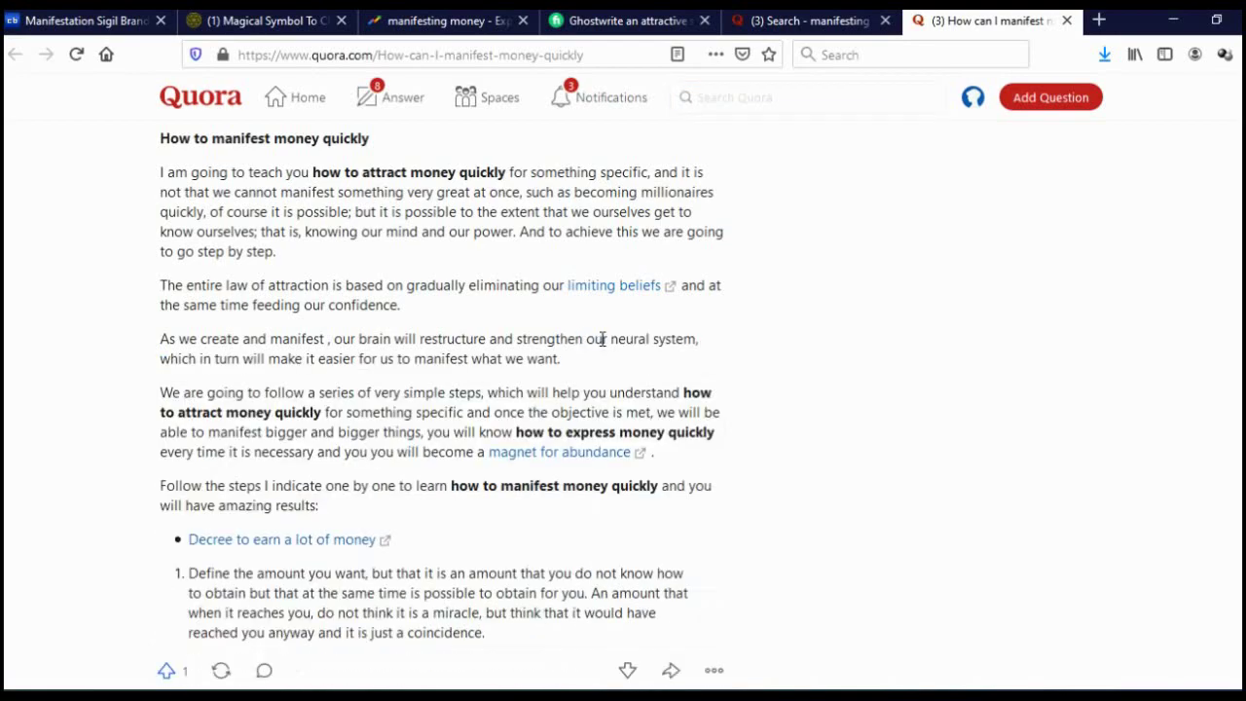
scroll(620, 356, "down", 3)
scroll(620, 356, "down", 5)
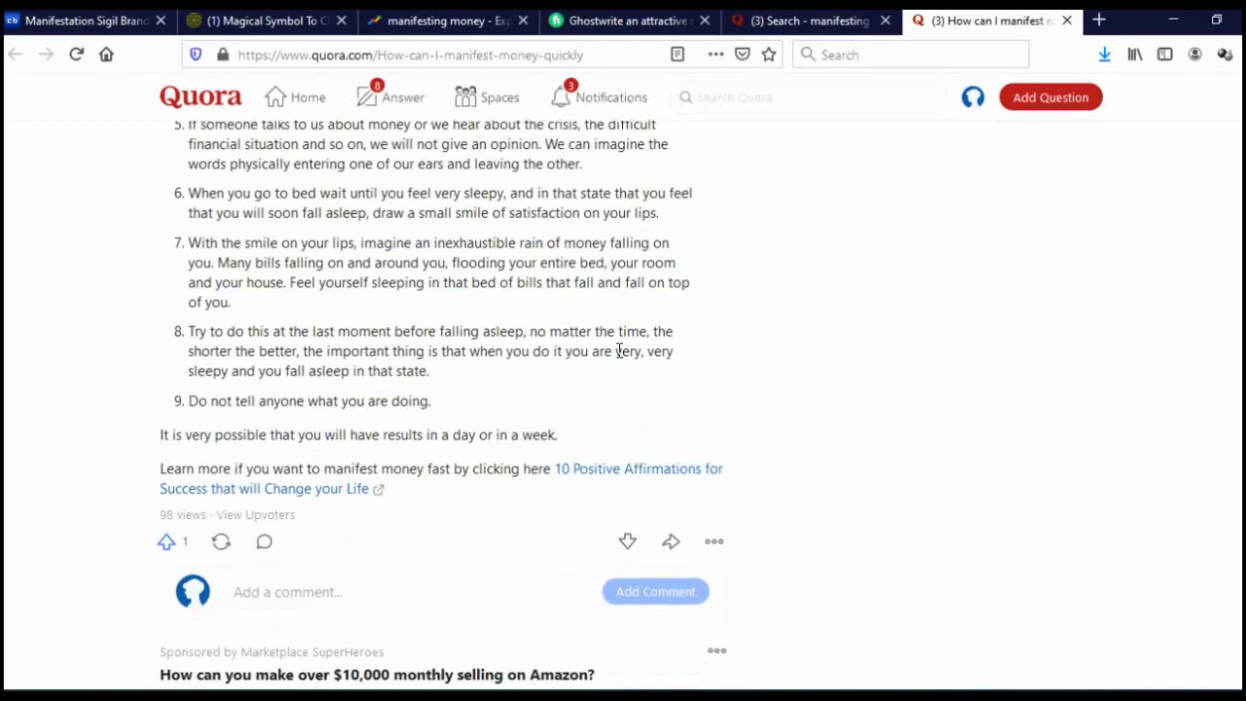
scroll(620, 355, "up", 6)
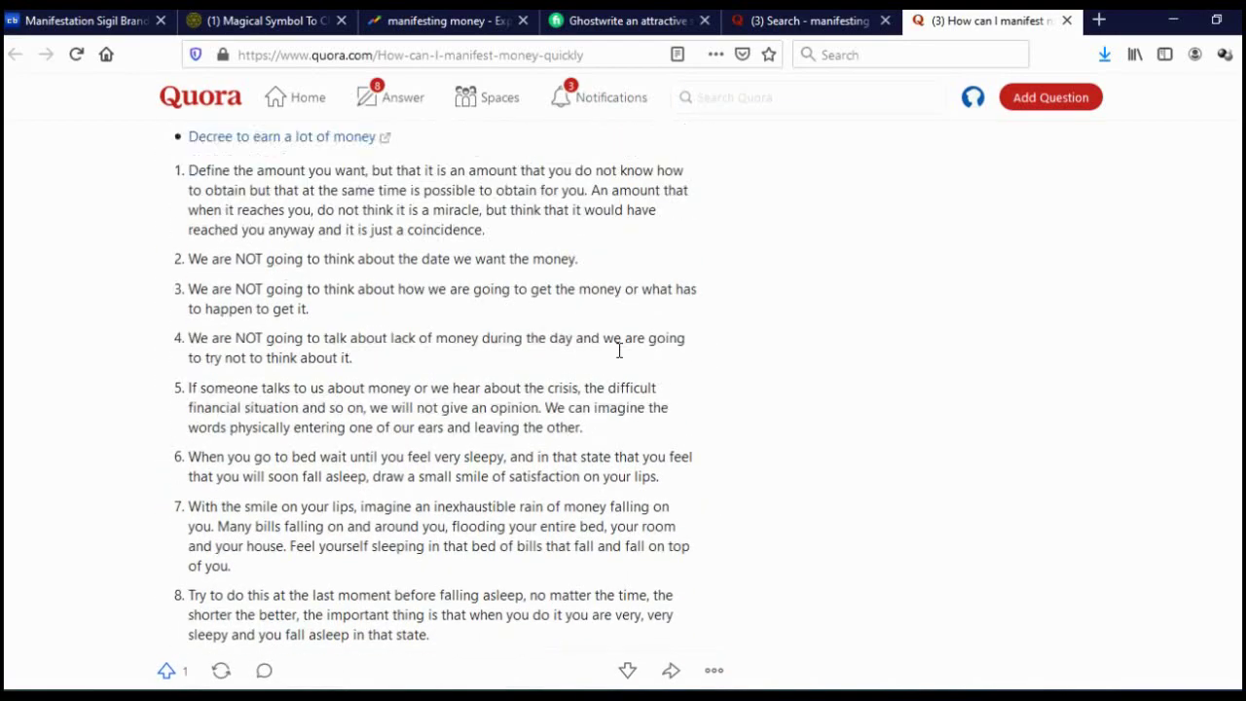
scroll(620, 356, "up", 2)
scroll(620, 357, "down", 5)
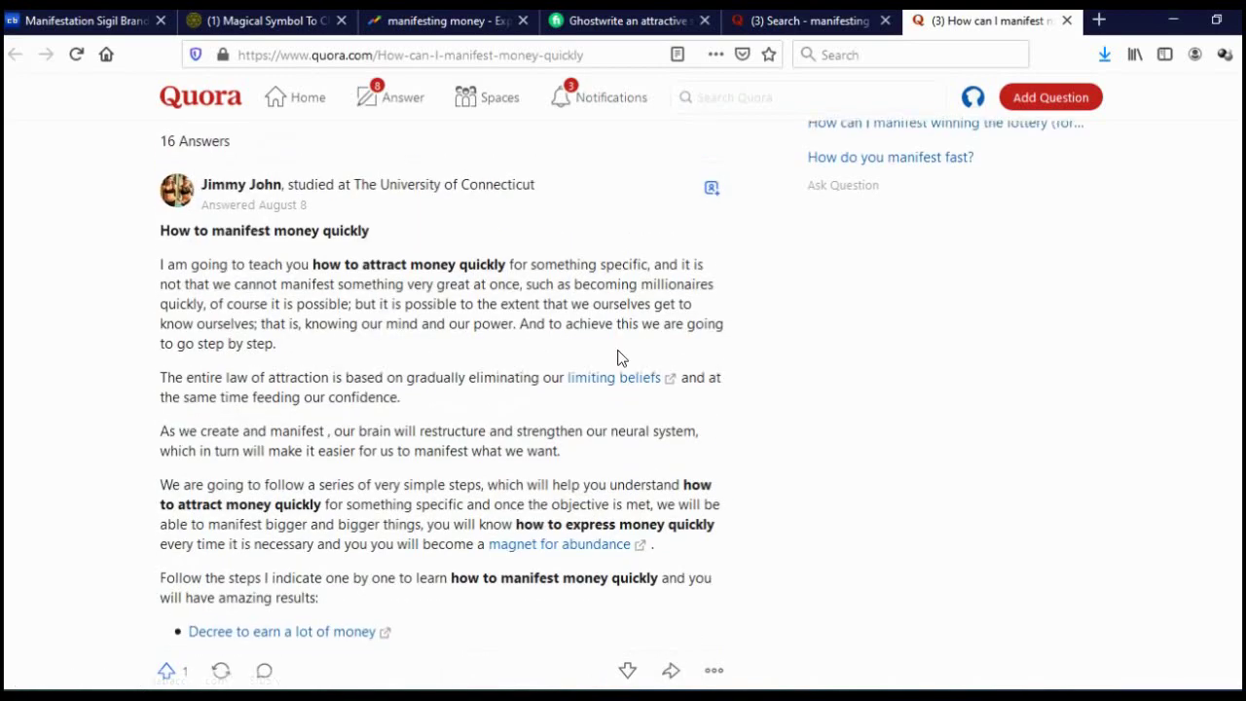
Step: Expand the second answer, the one with the night-sky picture, and read through its text
scroll(532, 336, "down", 9)
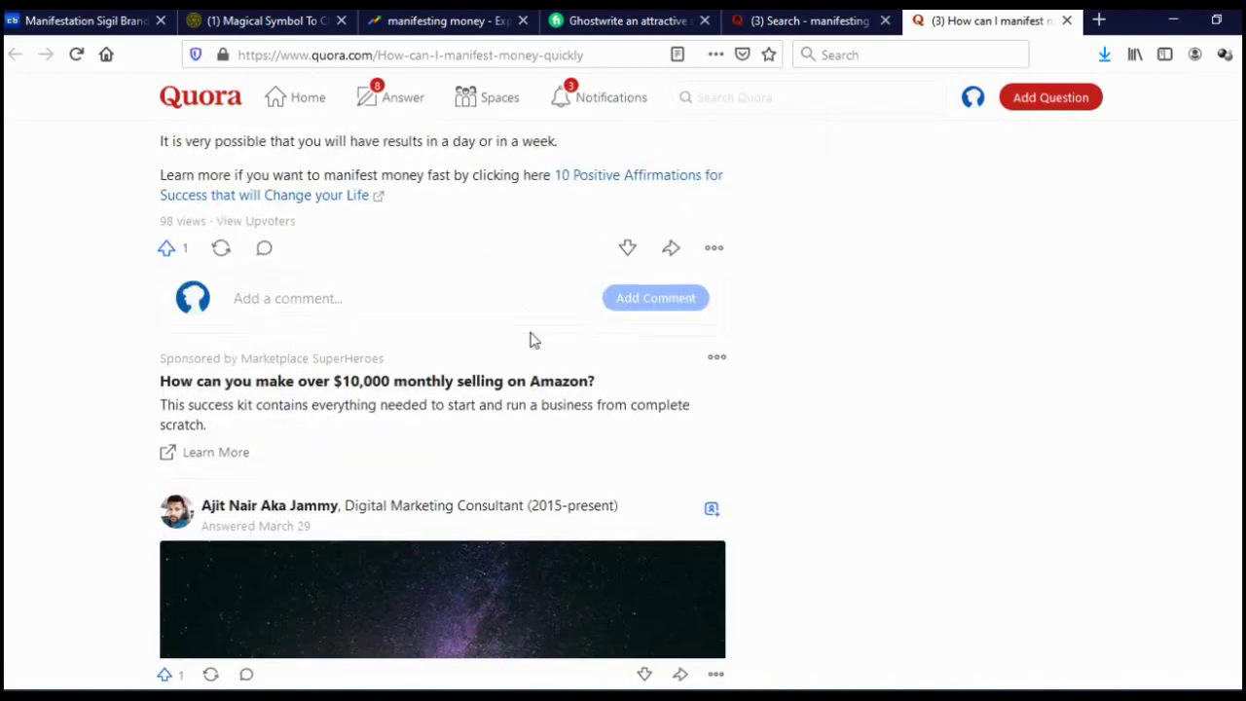
scroll(531, 336, "down", 5)
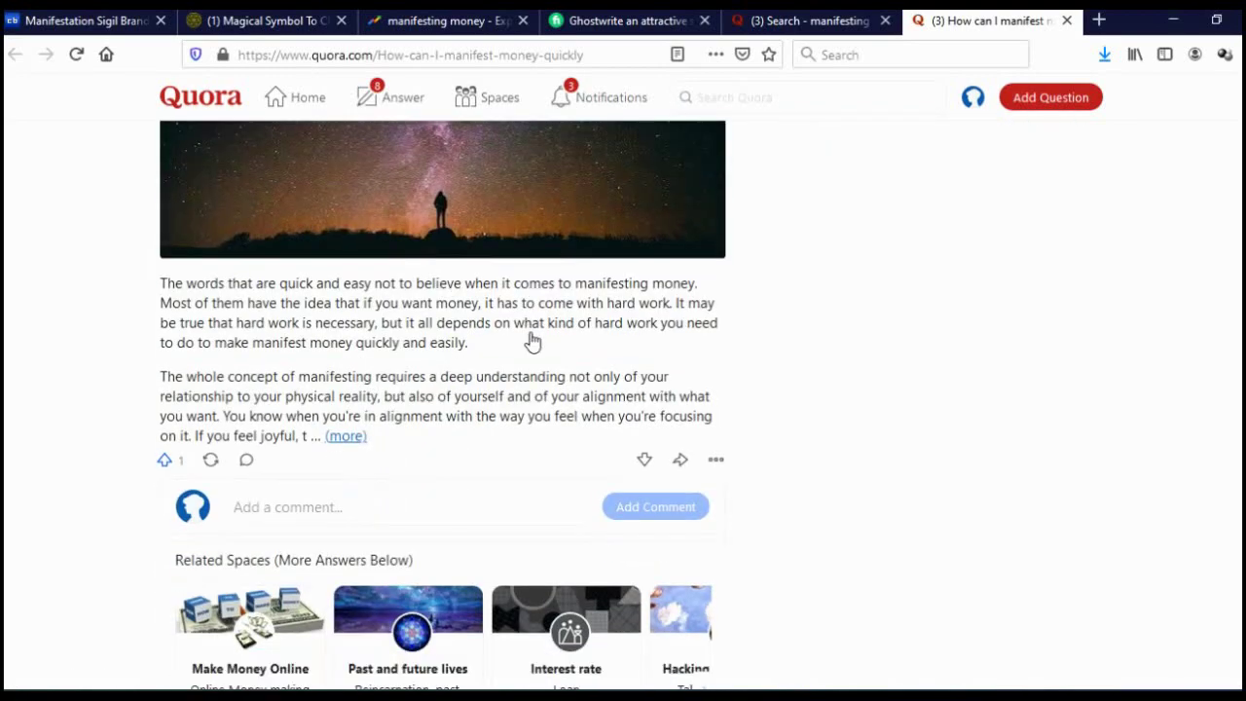
left_click(346, 339)
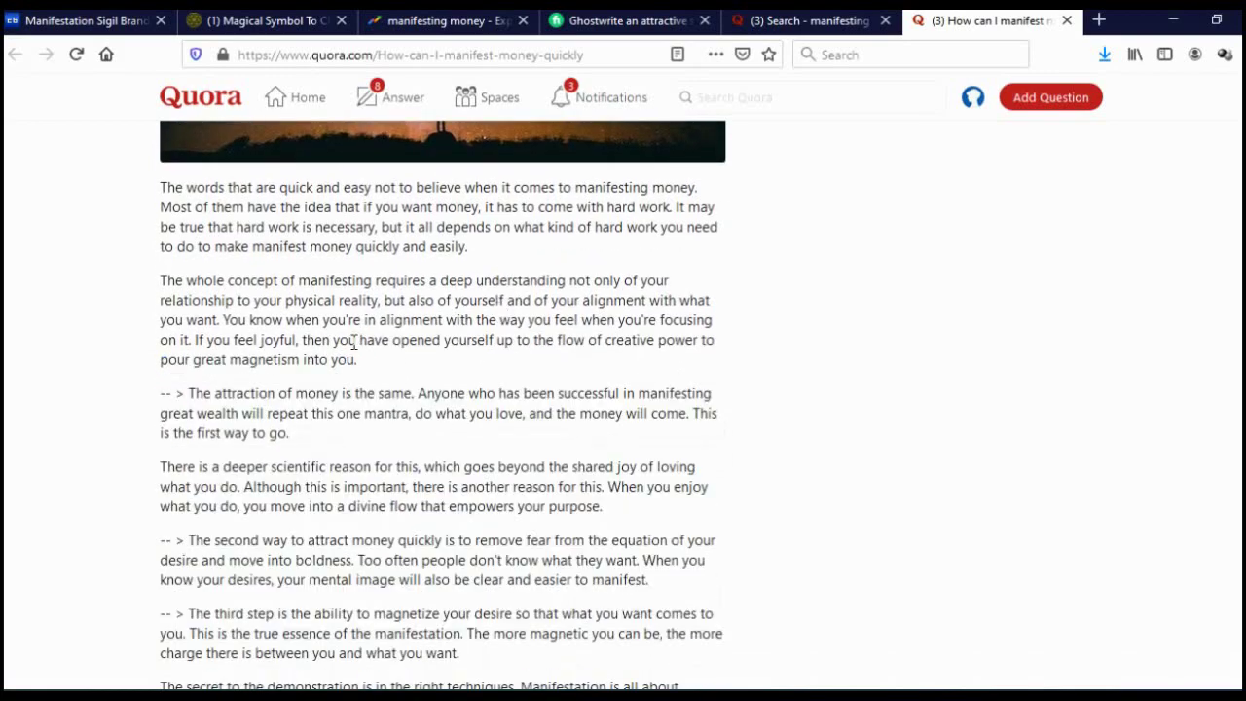
scroll(532, 342, "down", 4)
scroll(535, 349, "up", 8)
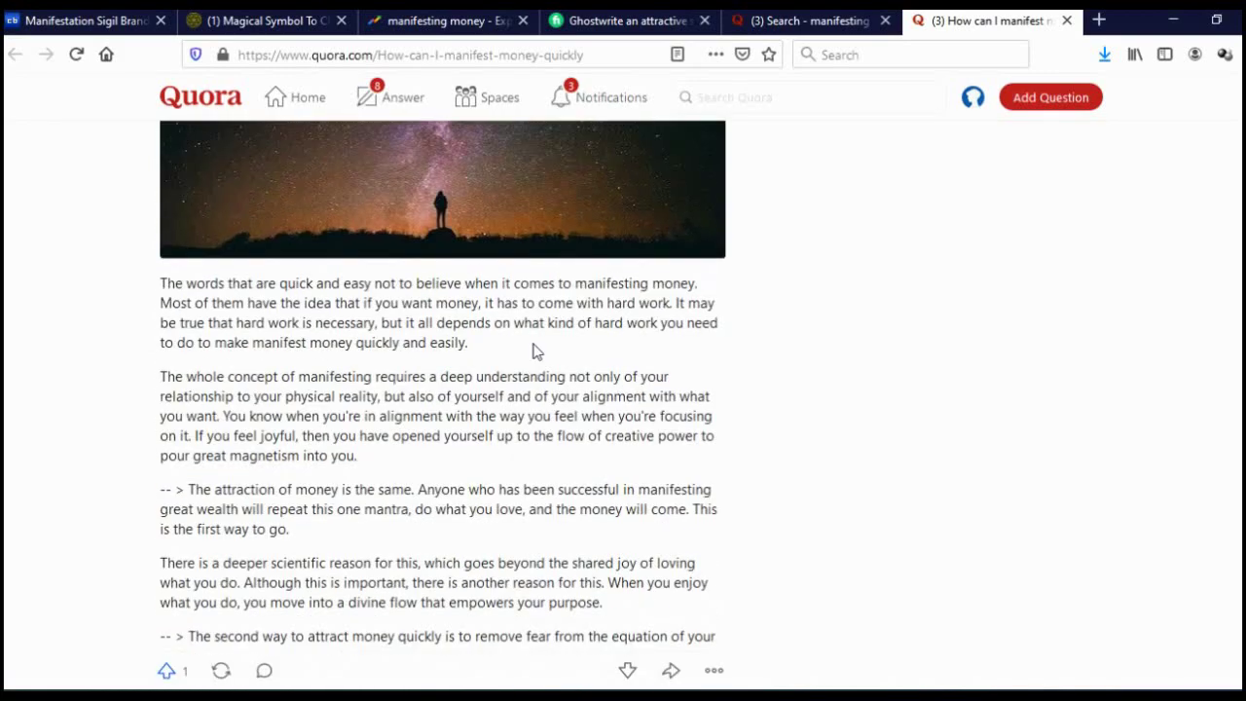
Step: Expand the answer about manifesting emergency money and read its list of techniques
scroll(535, 343, "down", 7)
scroll(535, 346, "down", 9)
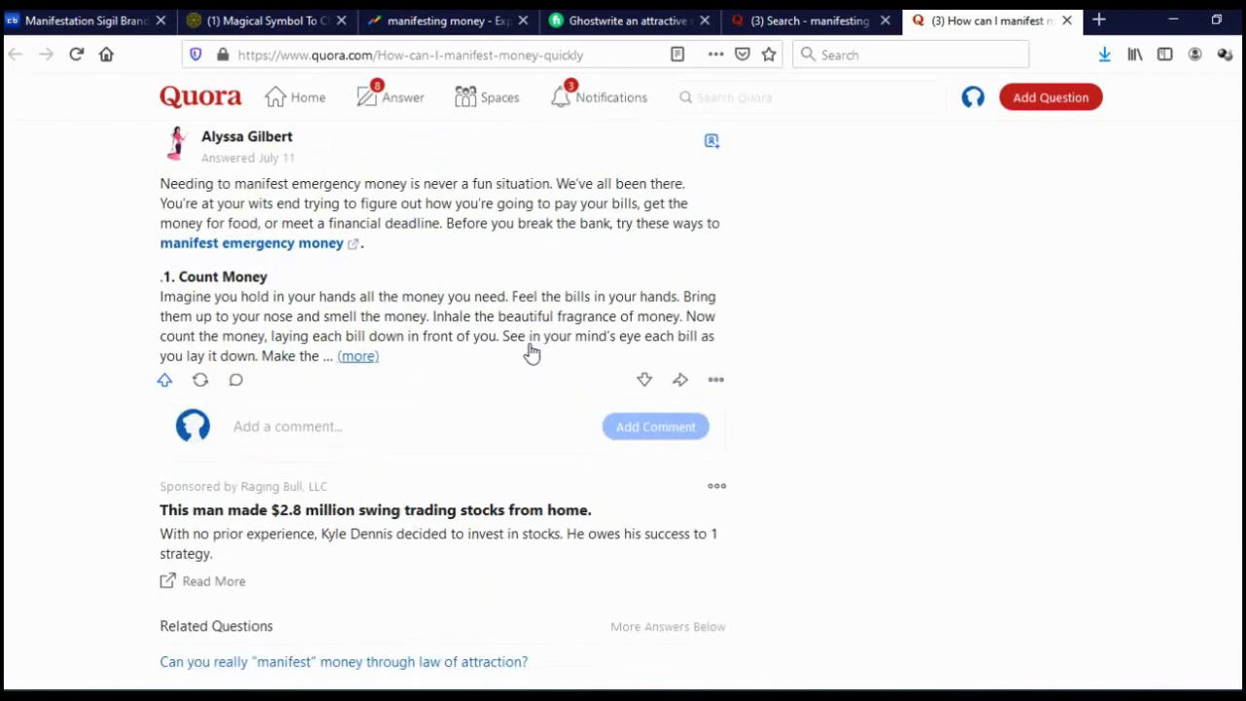
left_click(470, 360)
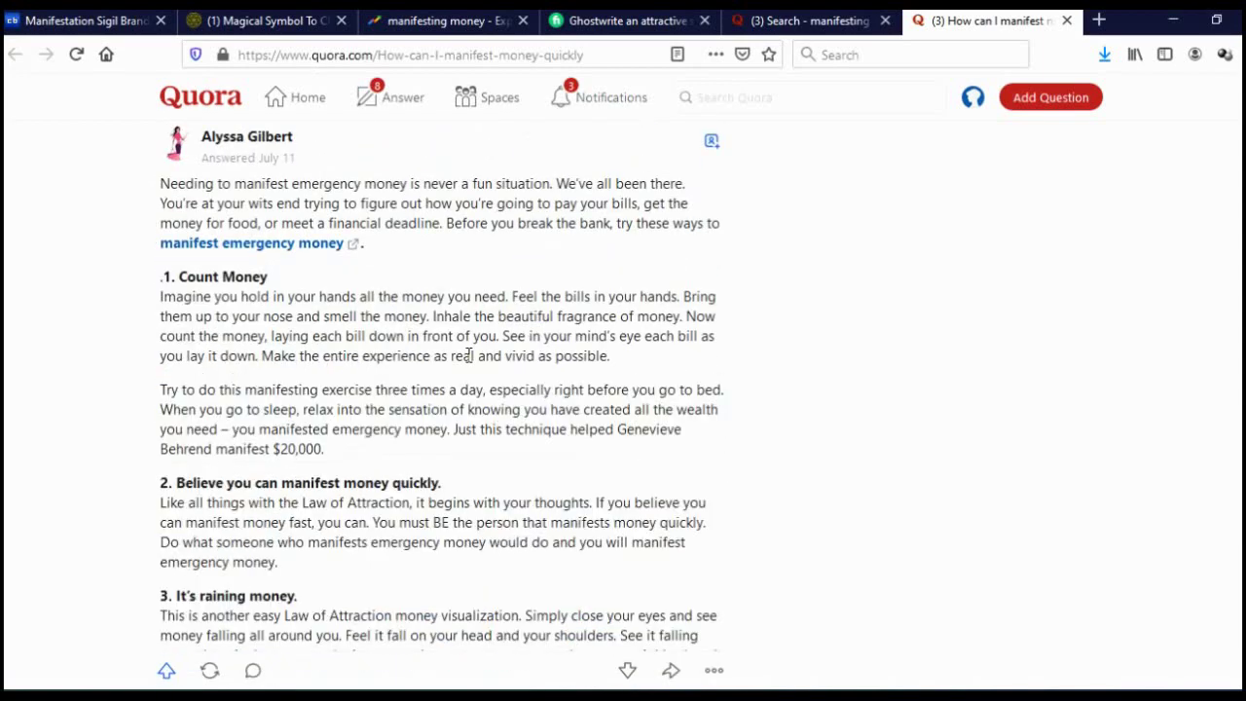
scroll(512, 331, "up", 1)
scroll(512, 339, "down", 7)
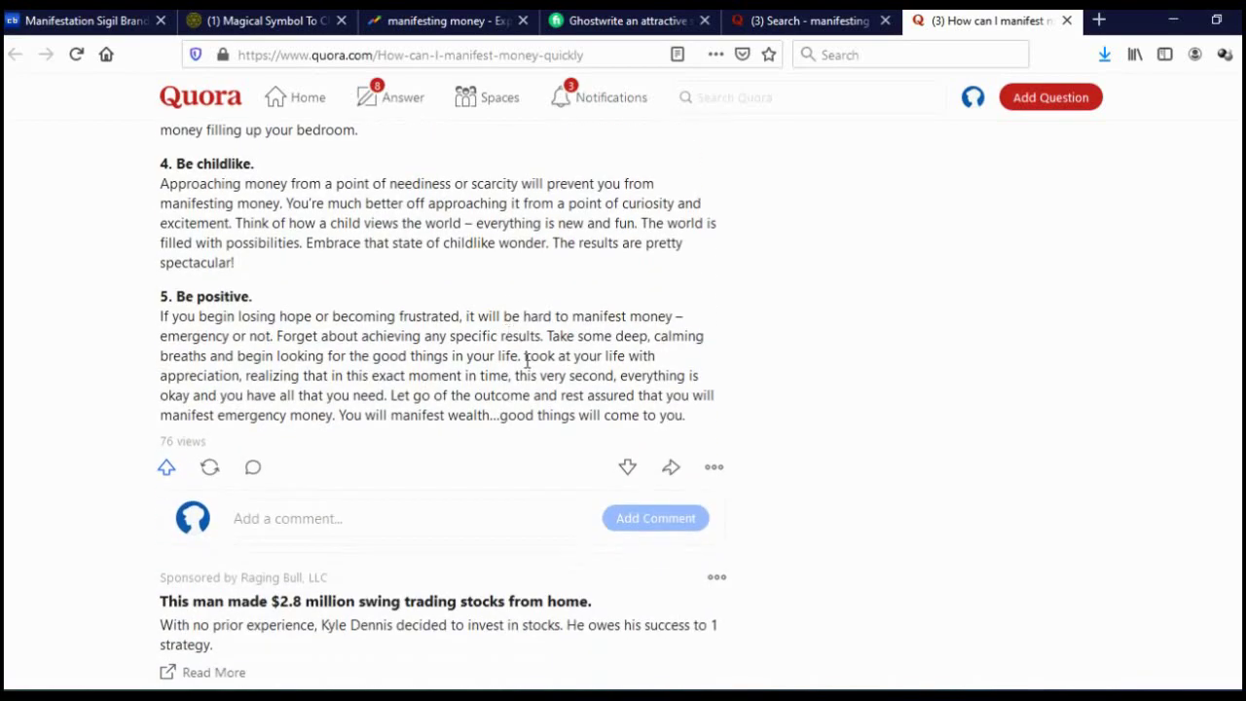
scroll(526, 361, "up", 3)
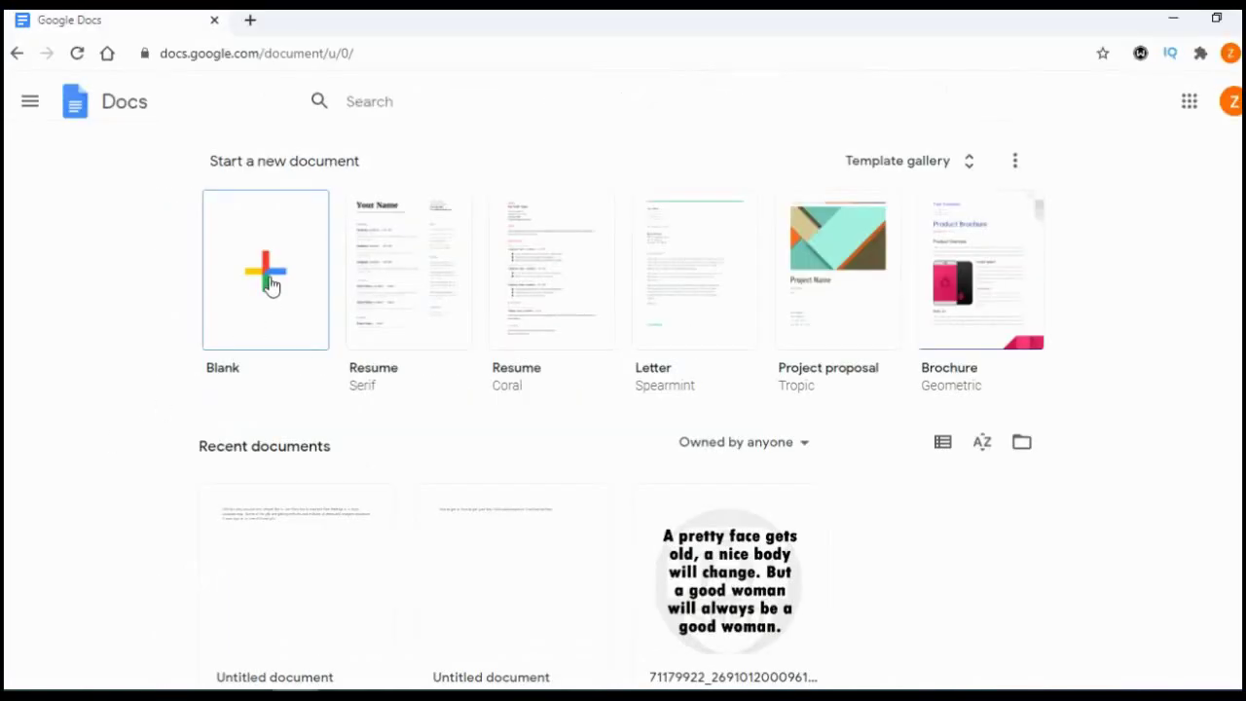
Step: Create a blank Google Docs document and open voice typing for it
left_click(269, 284)
left_click(299, 118)
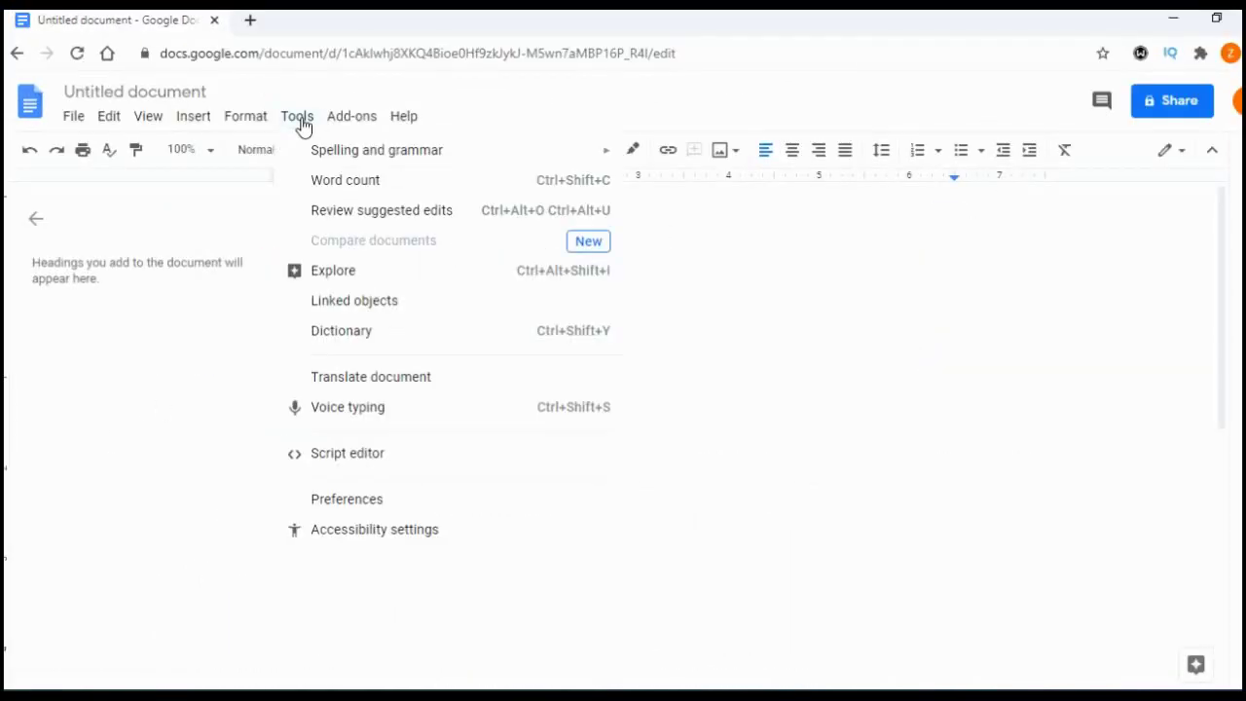
left_click(359, 413)
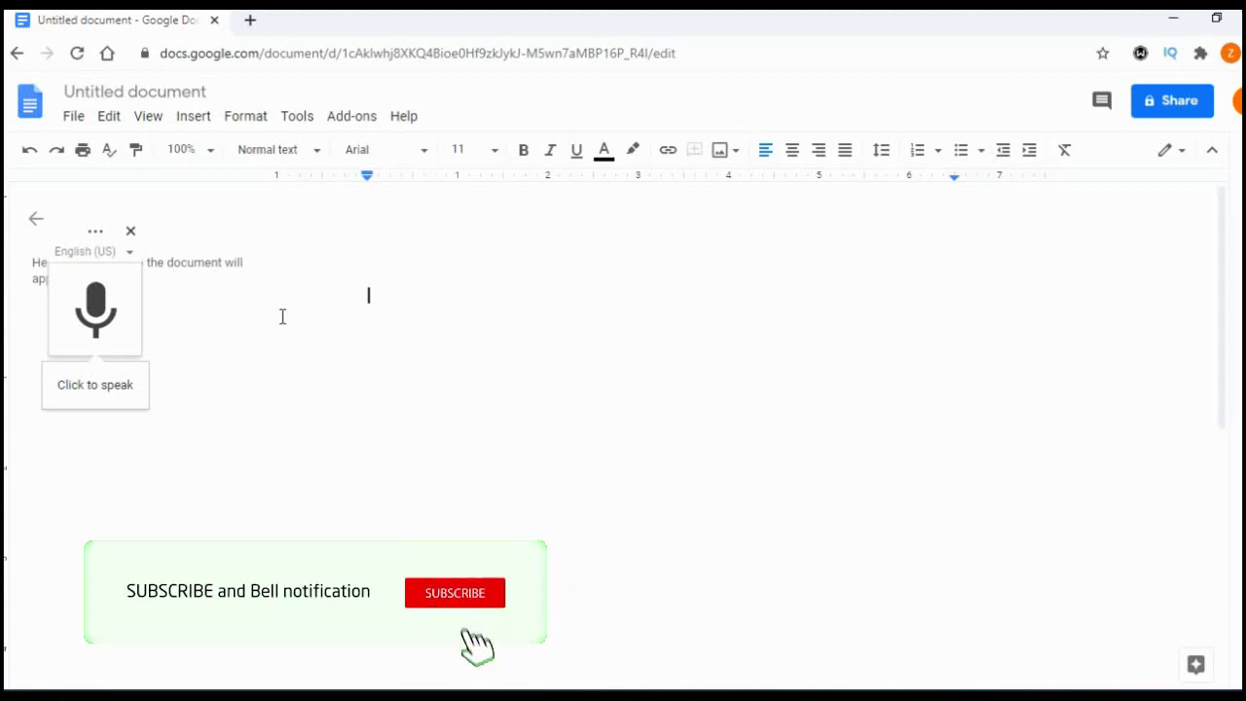
Step: Dictate a sample paragraph into the document with voice typing, stop the recording and look up the document's download option
left_click(95, 320)
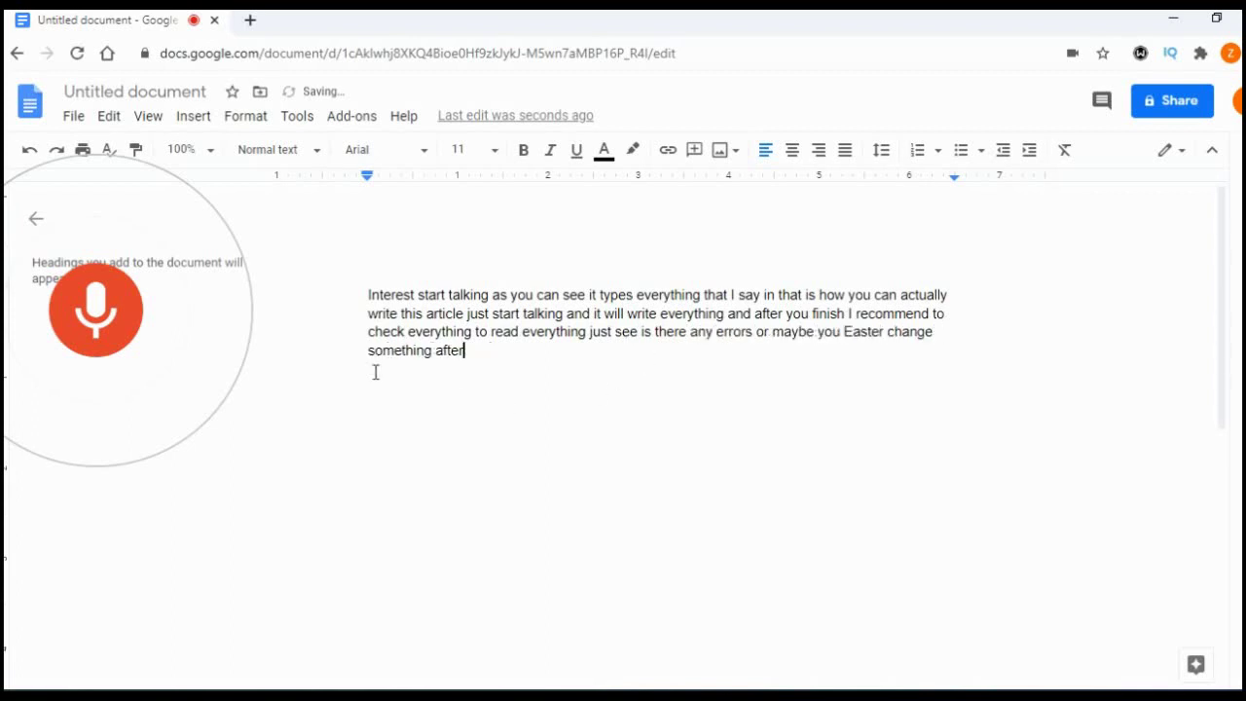
left_click(125, 338)
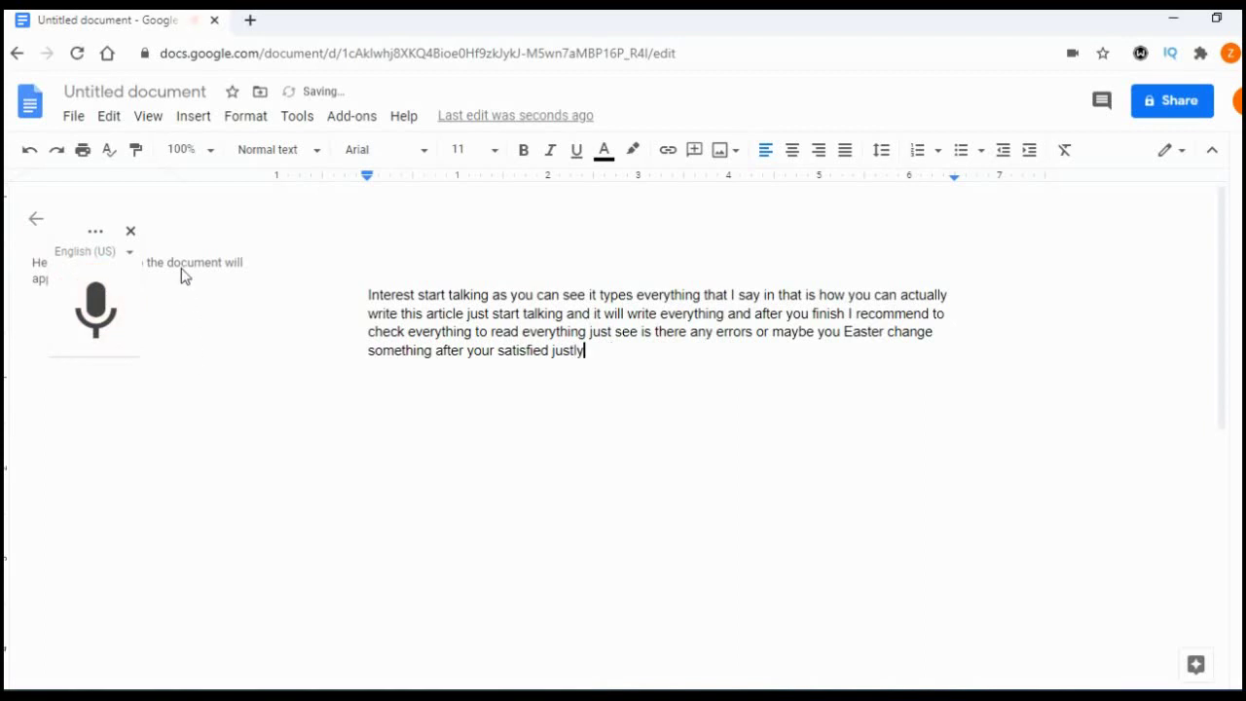
left_click(73, 124)
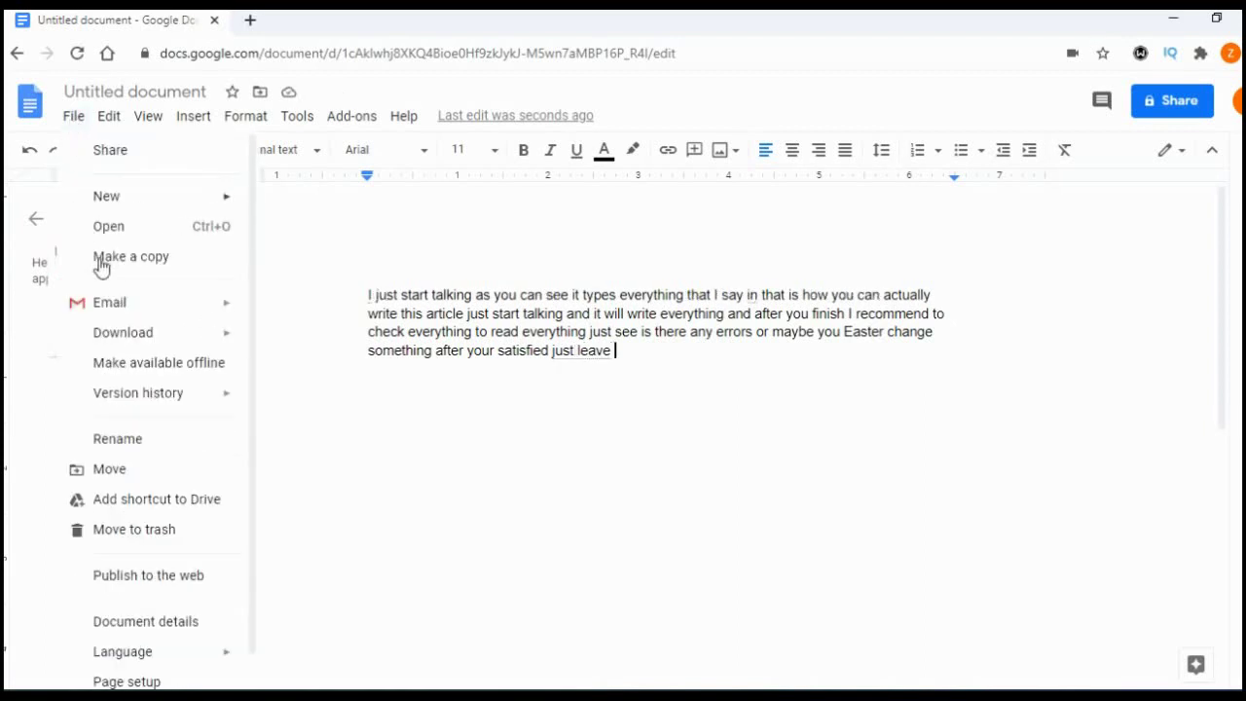
mouse_move(146, 338)
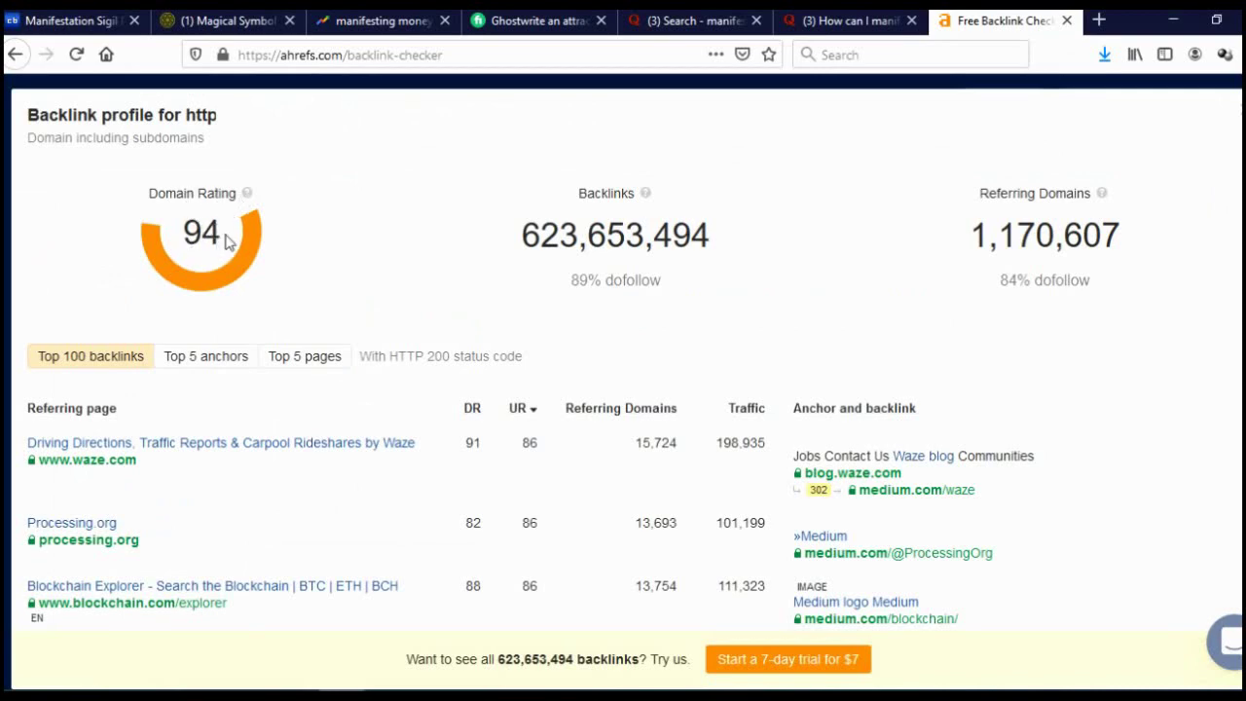
Step: Switch to the Ahrefs backlink checker and highlight Medium's Domain Rating, Backlinks and Referring Domains figures one after another
left_click_drag(185, 233, 229, 243)
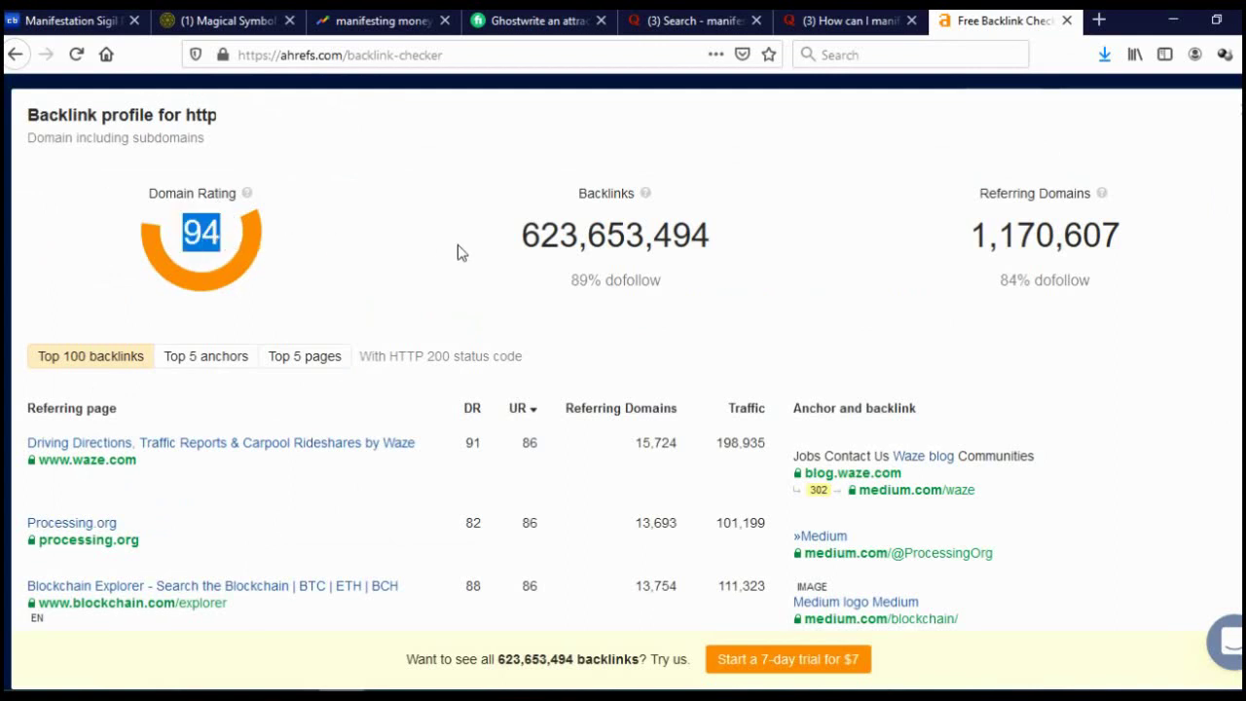
left_click(528, 236)
left_click_drag(531, 235, 718, 247)
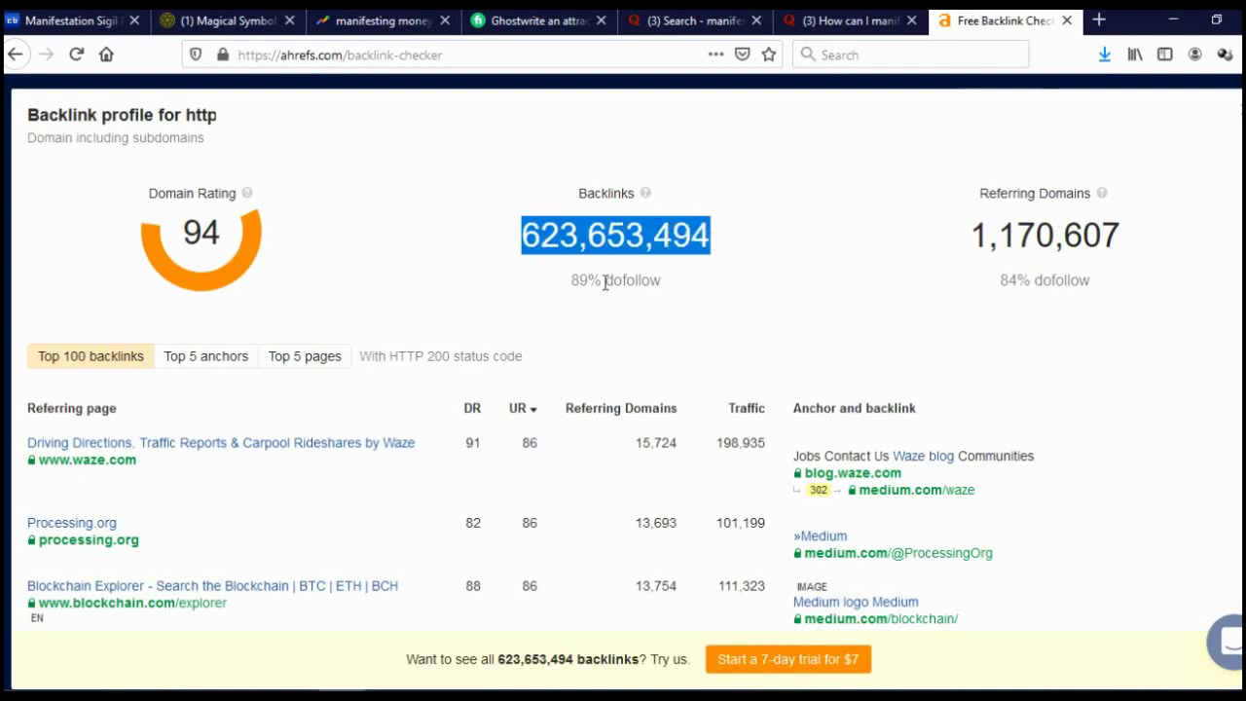
left_click(832, 277)
left_click_drag(958, 238, 1130, 241)
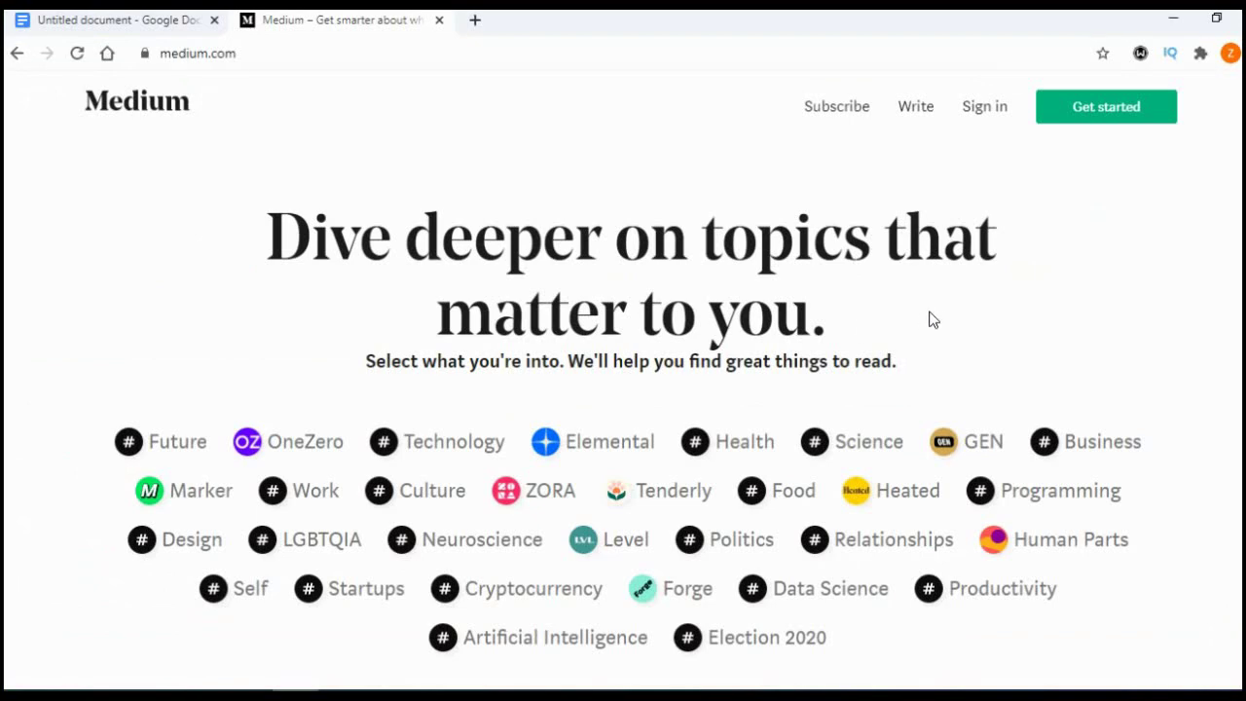
Step: Switch to Medium and open the form for creating a new account from the sign-in options
left_click(985, 109)
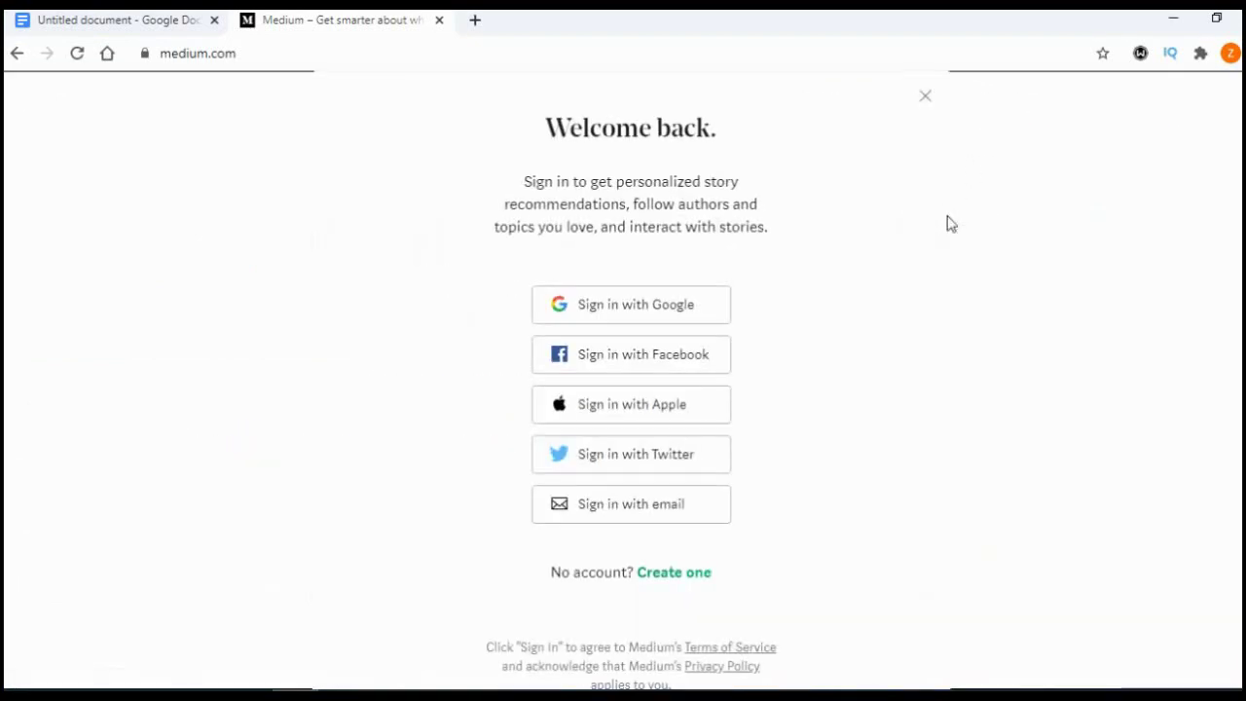
left_click(675, 574)
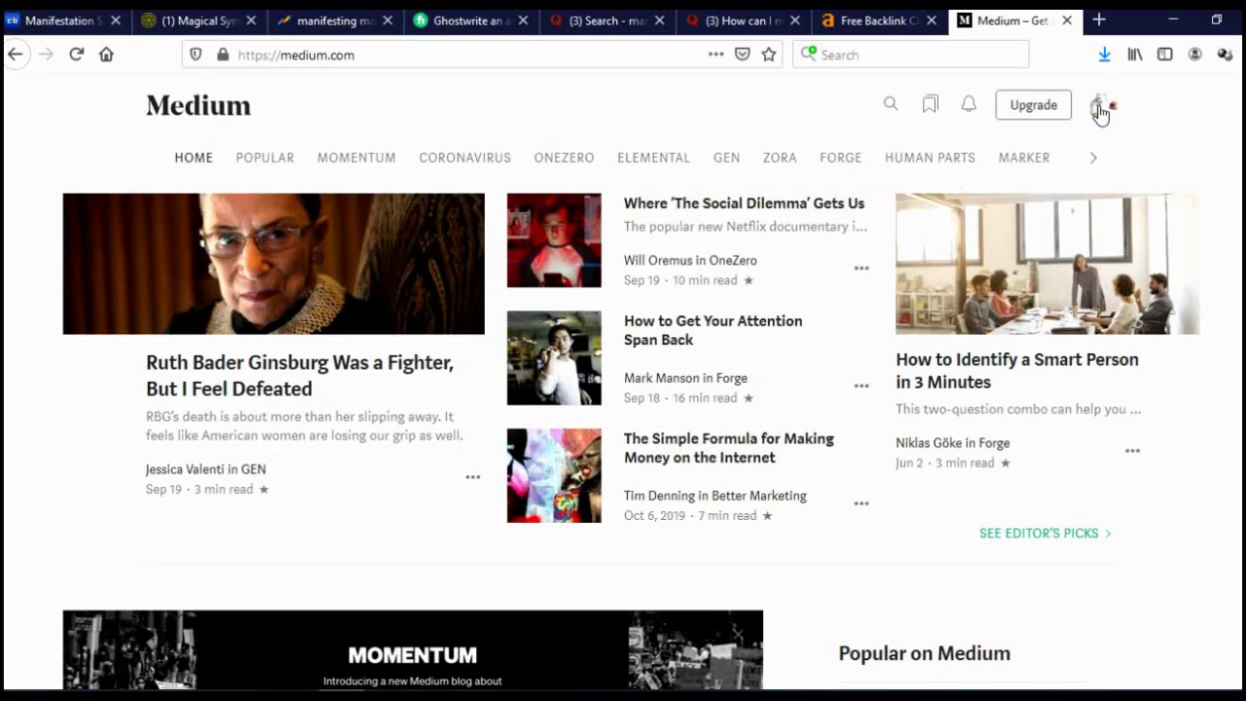
Step: Start a new story from the signed-in Medium account and title it "xfthdzt"
left_click(1099, 113)
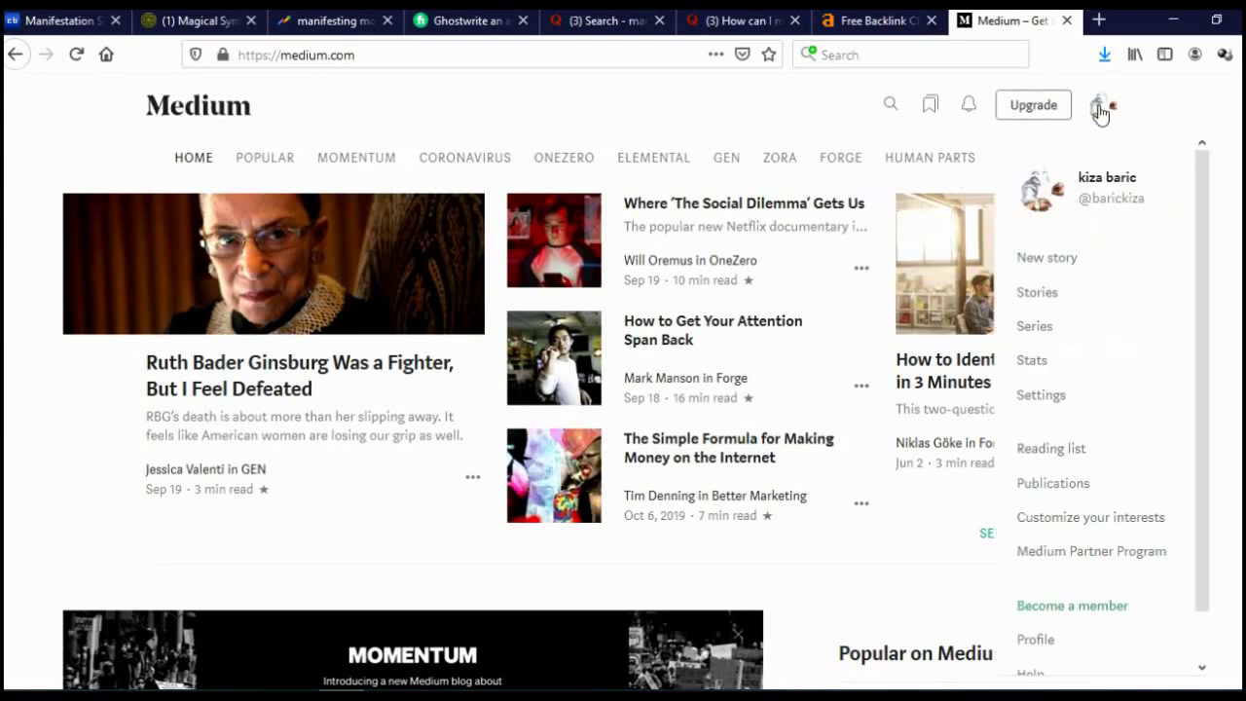
left_click(1047, 258)
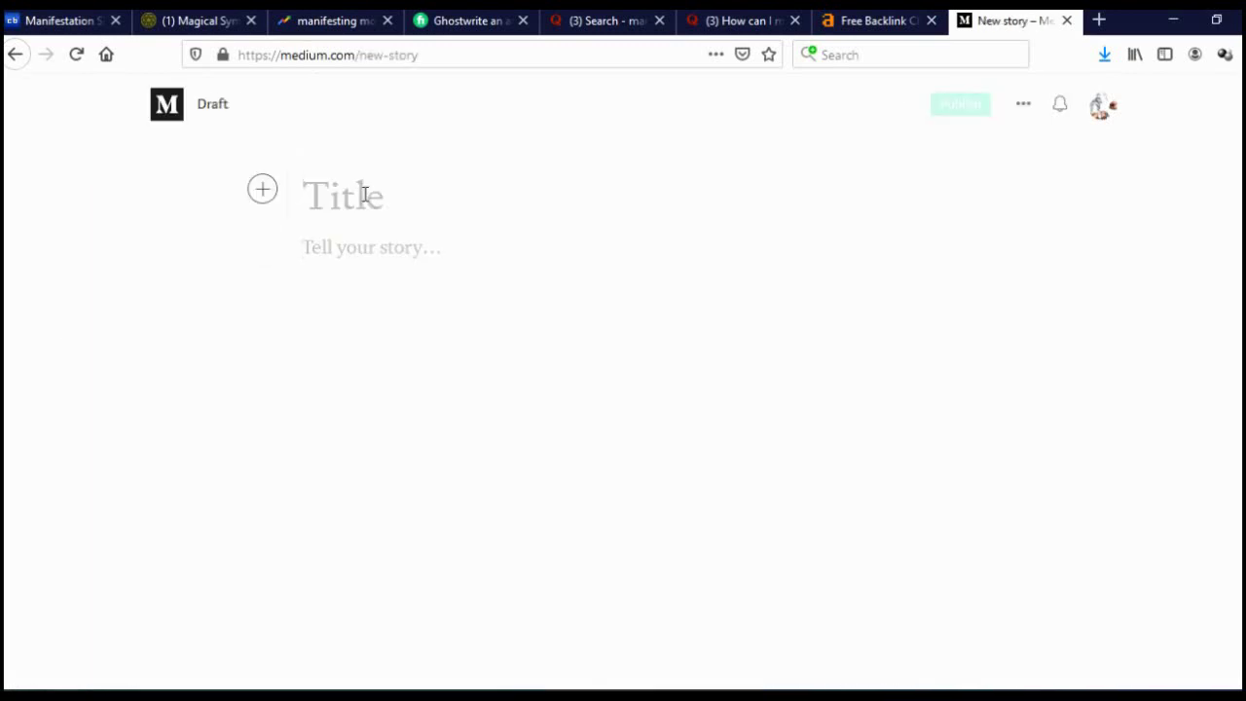
type("xfthdzt")
key("Return")
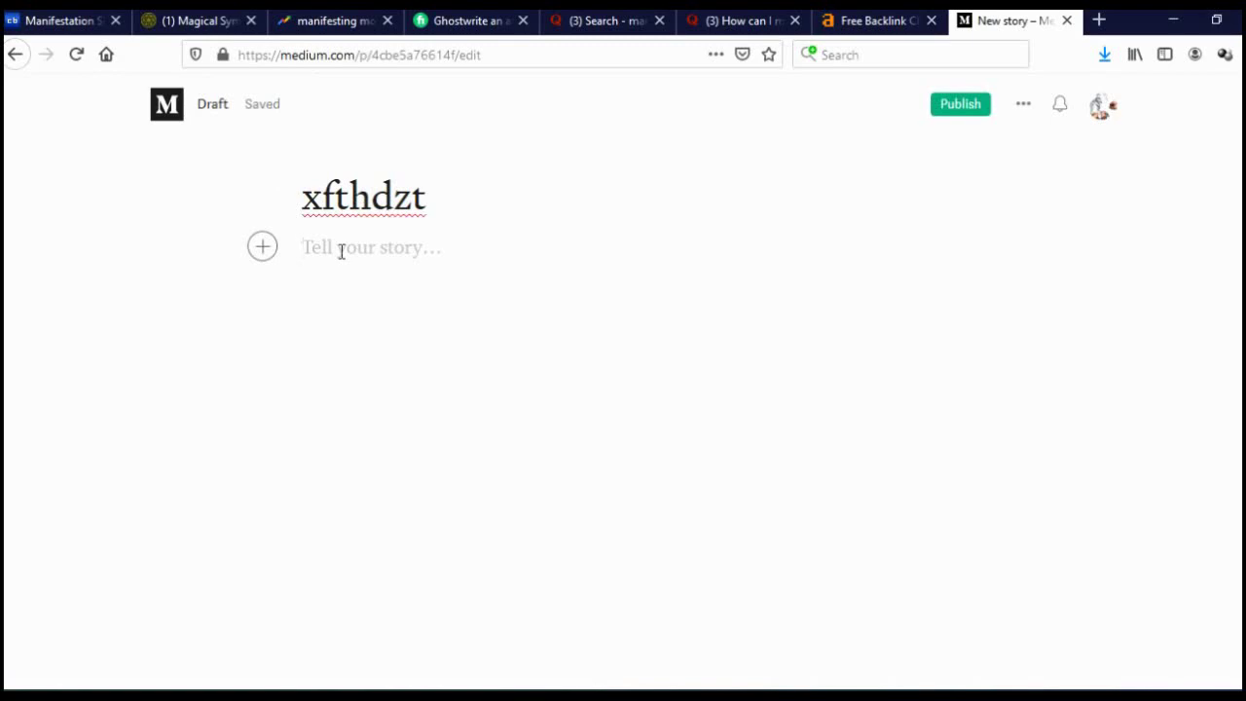
left_click(262, 249)
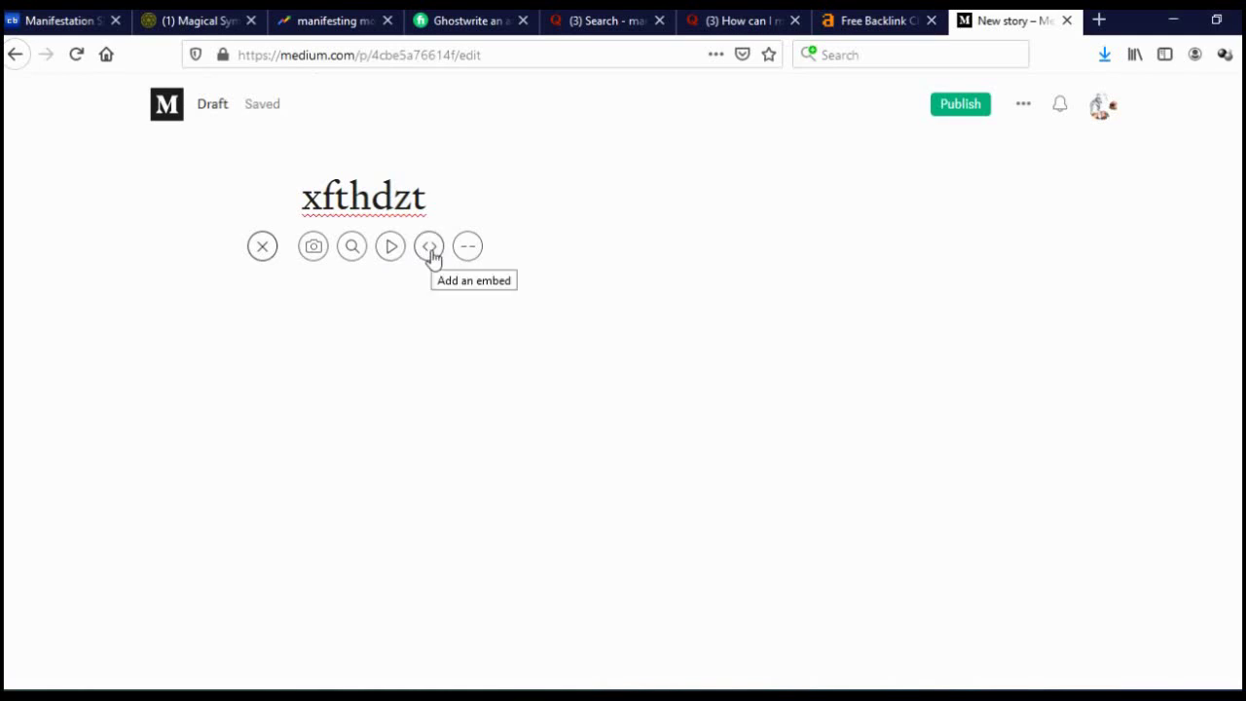
left_click(313, 248)
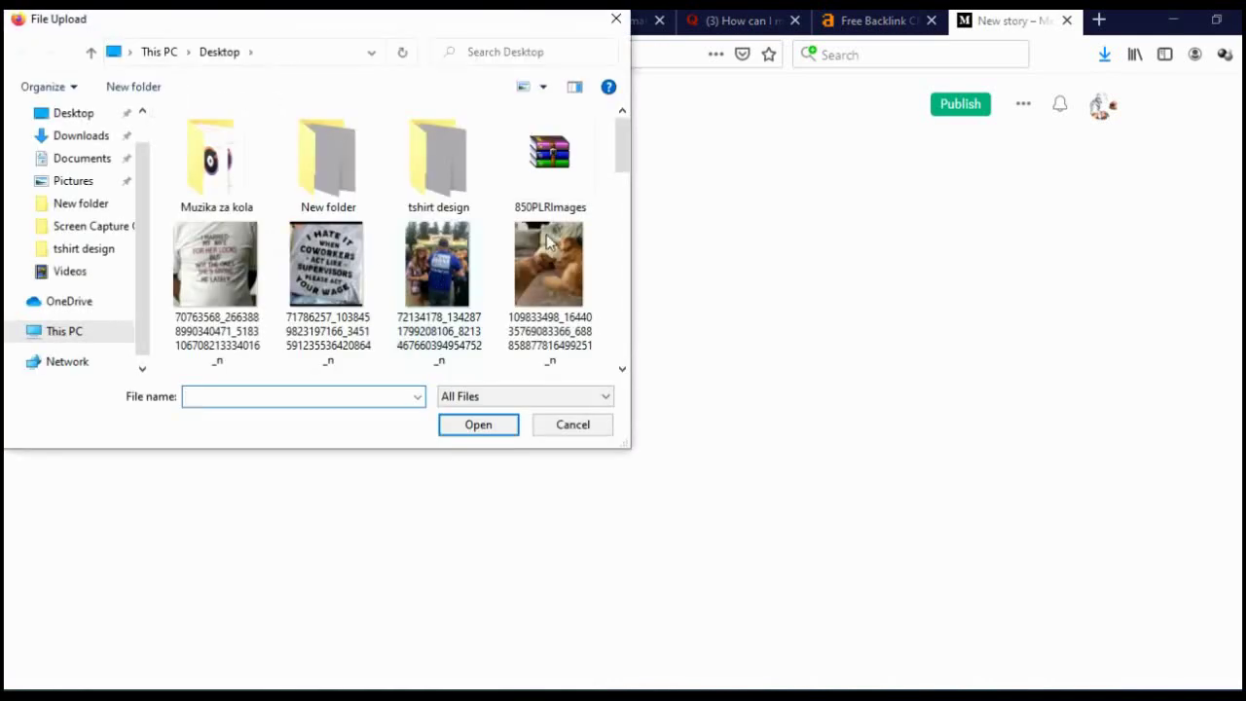
left_click(616, 19)
Step: Write the placeholder paragraph "rgrtgdrthftzjfzujgzukguikuhkih" below the story title and start a new line after it
left_click(356, 251)
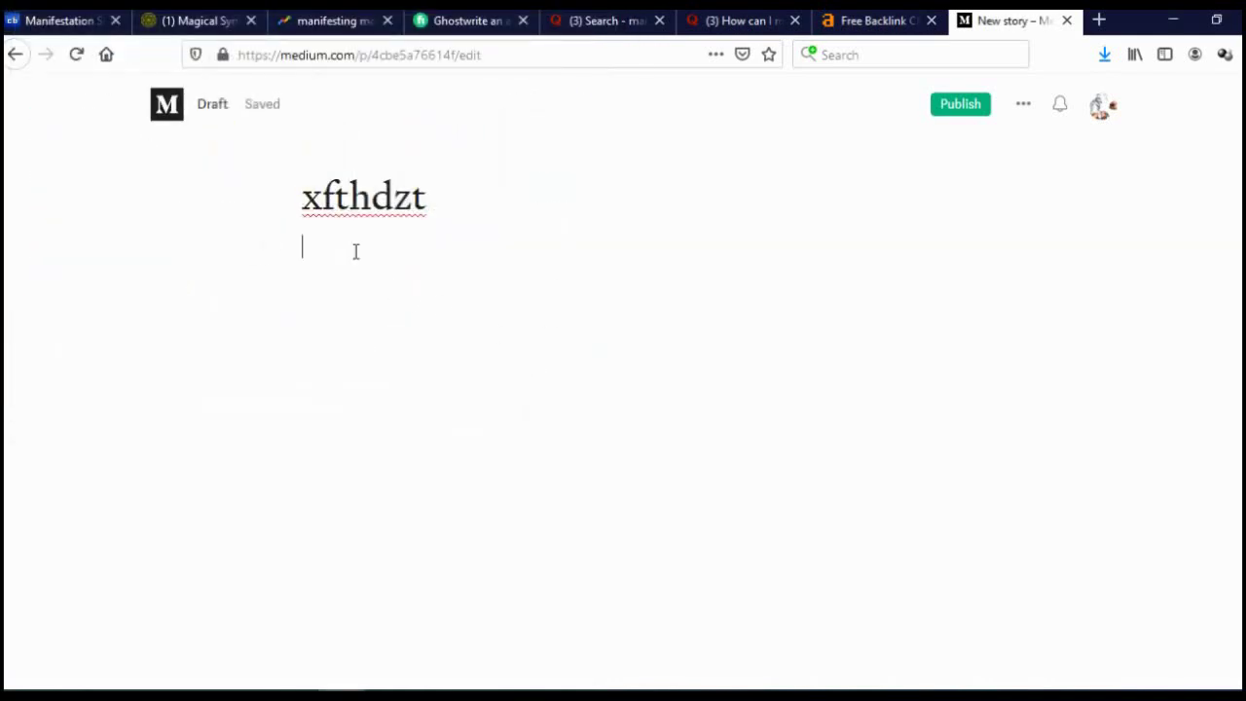
type("rgrtgdrthftzjfzujgzukguikuhkih")
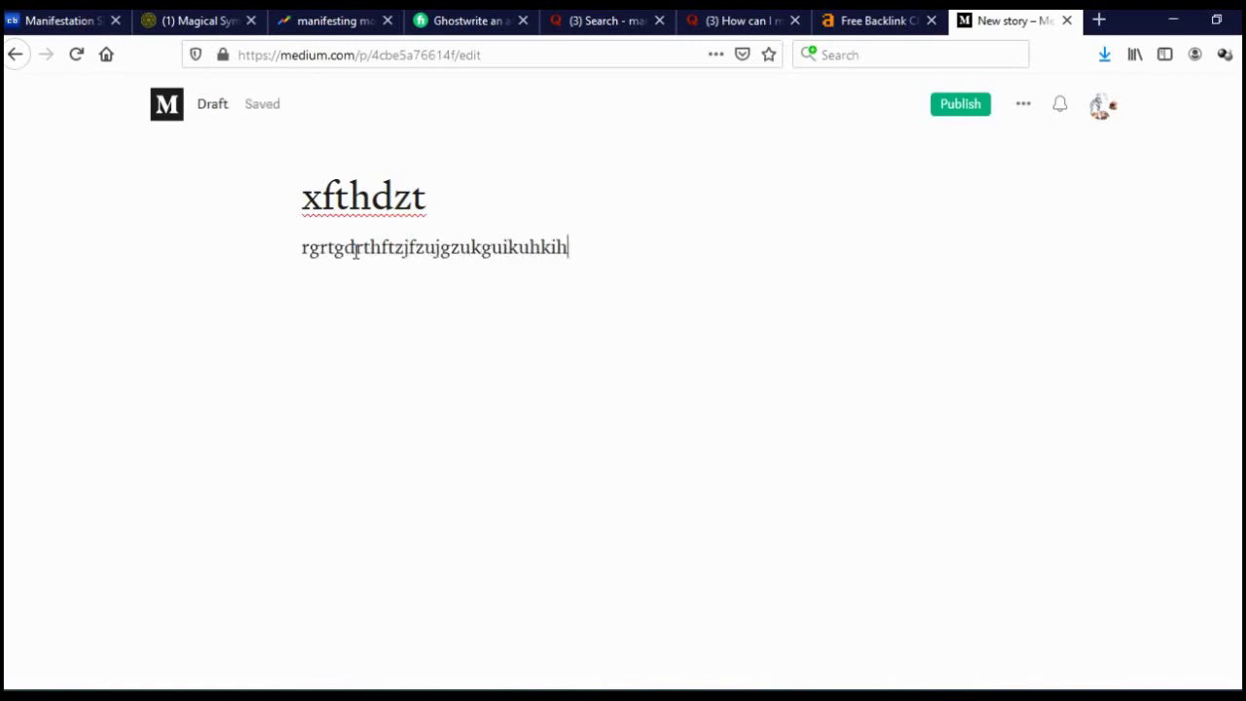
key("Return")
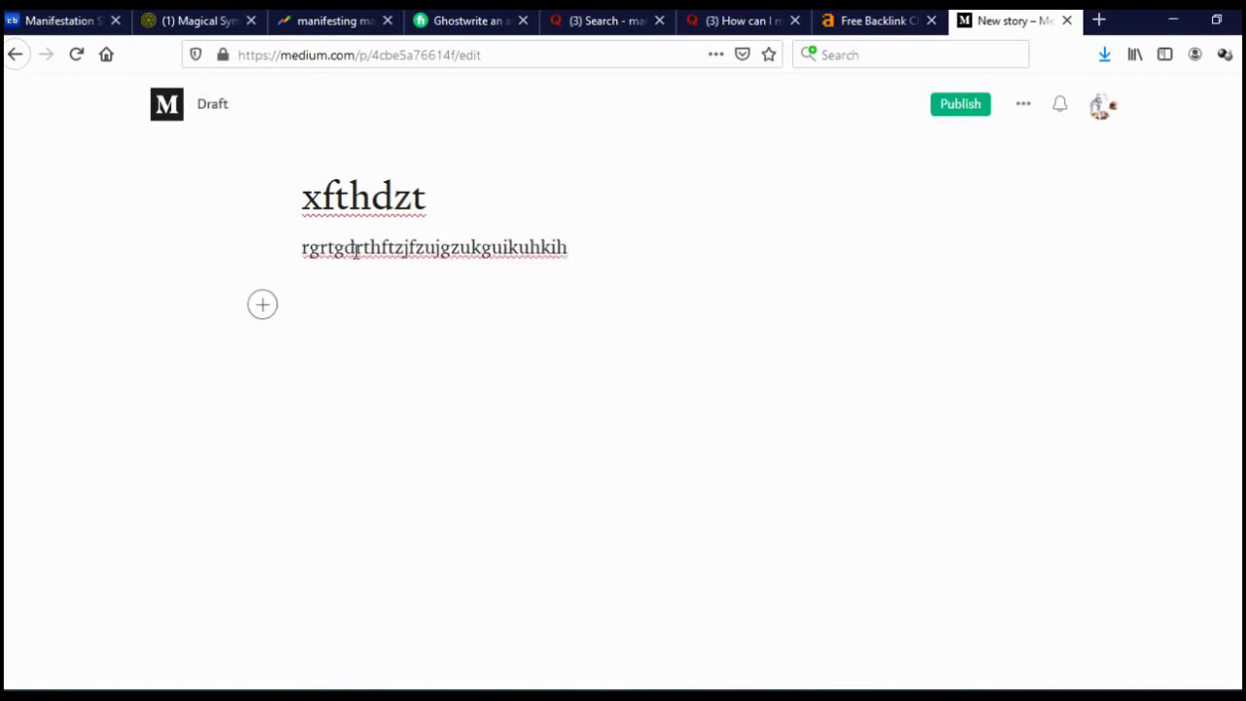
Step: Add a second paragraph "tzjzujgzukuikuik" to the story and open the link entry for that whole text
left_click(263, 308)
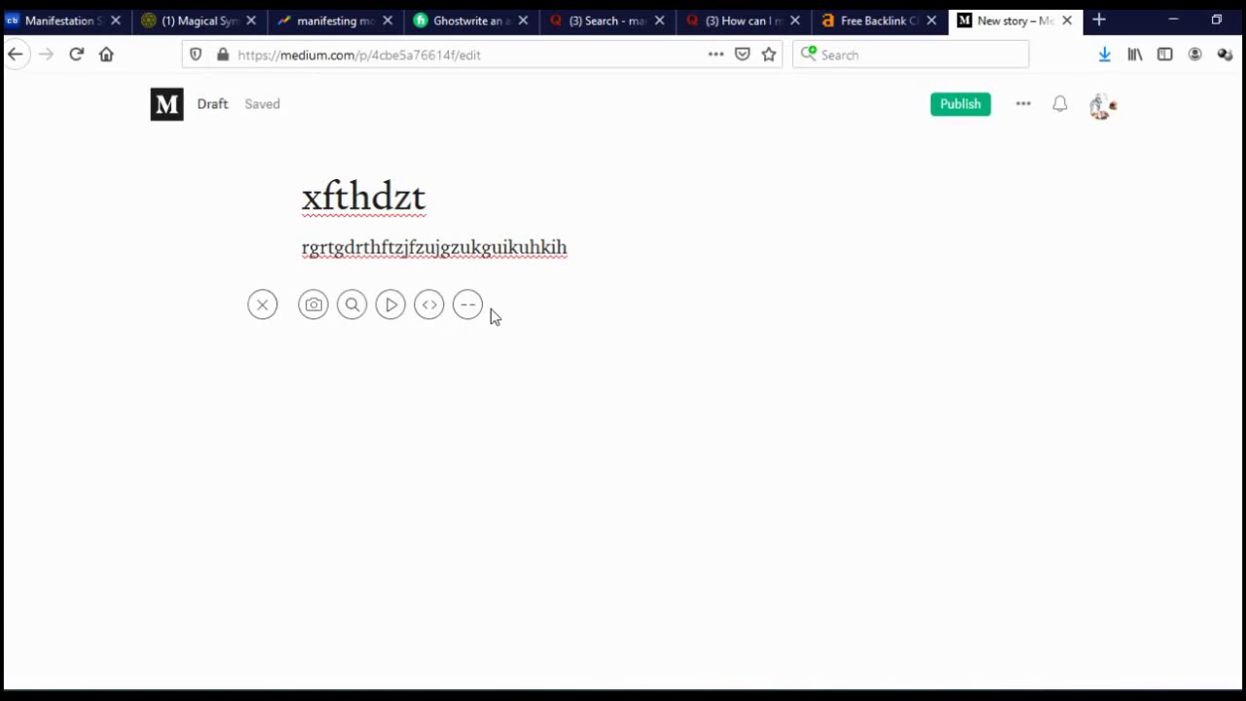
left_click(296, 302)
type("tzjzujgzukuikuik")
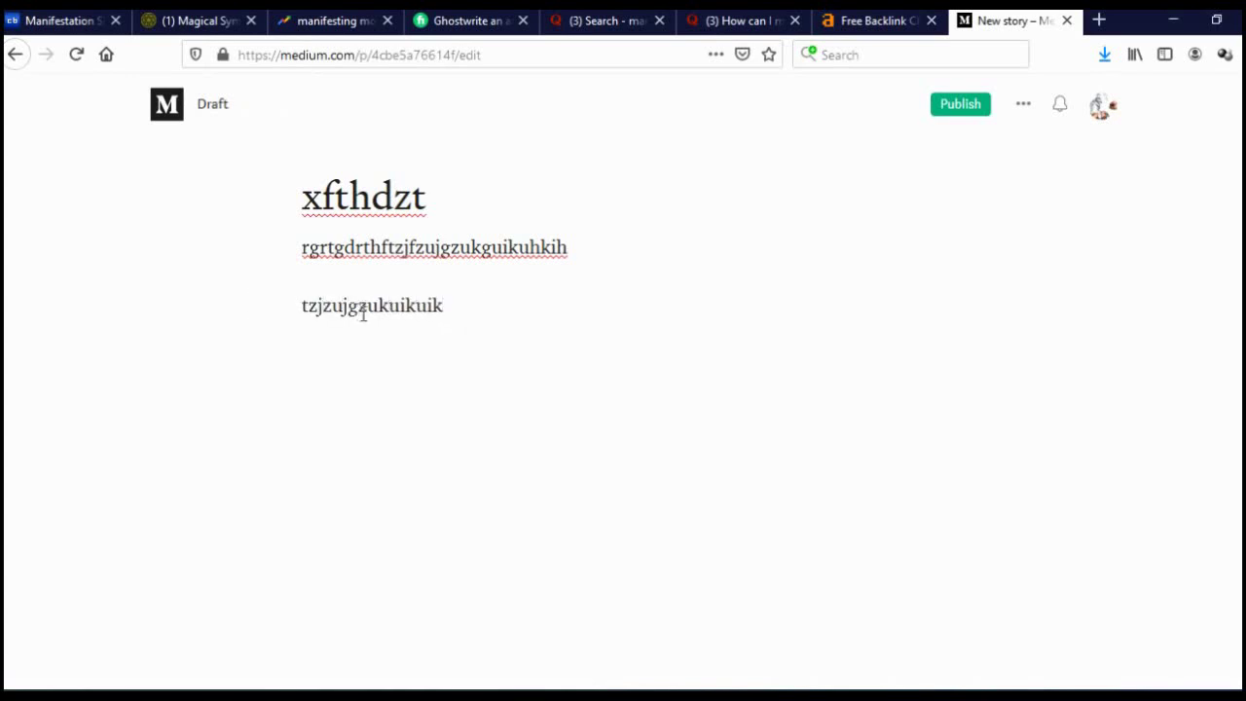
left_click_drag(299, 307, 443, 306)
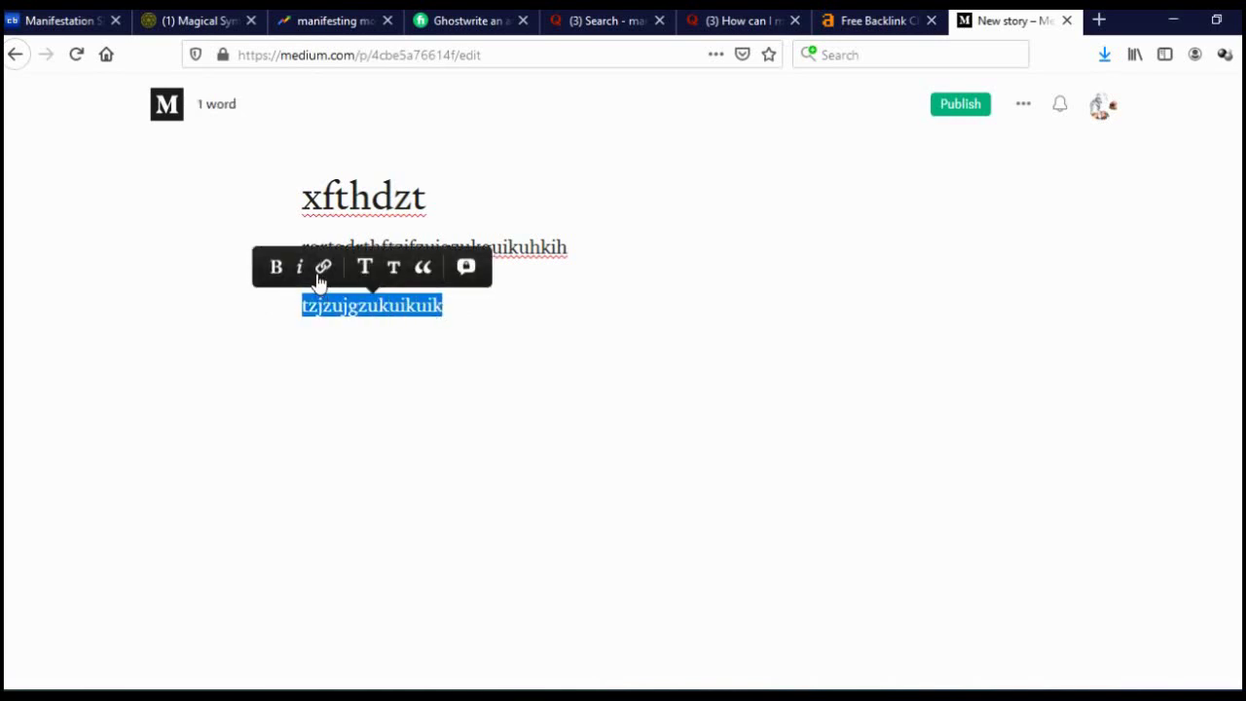
left_click(324, 272)
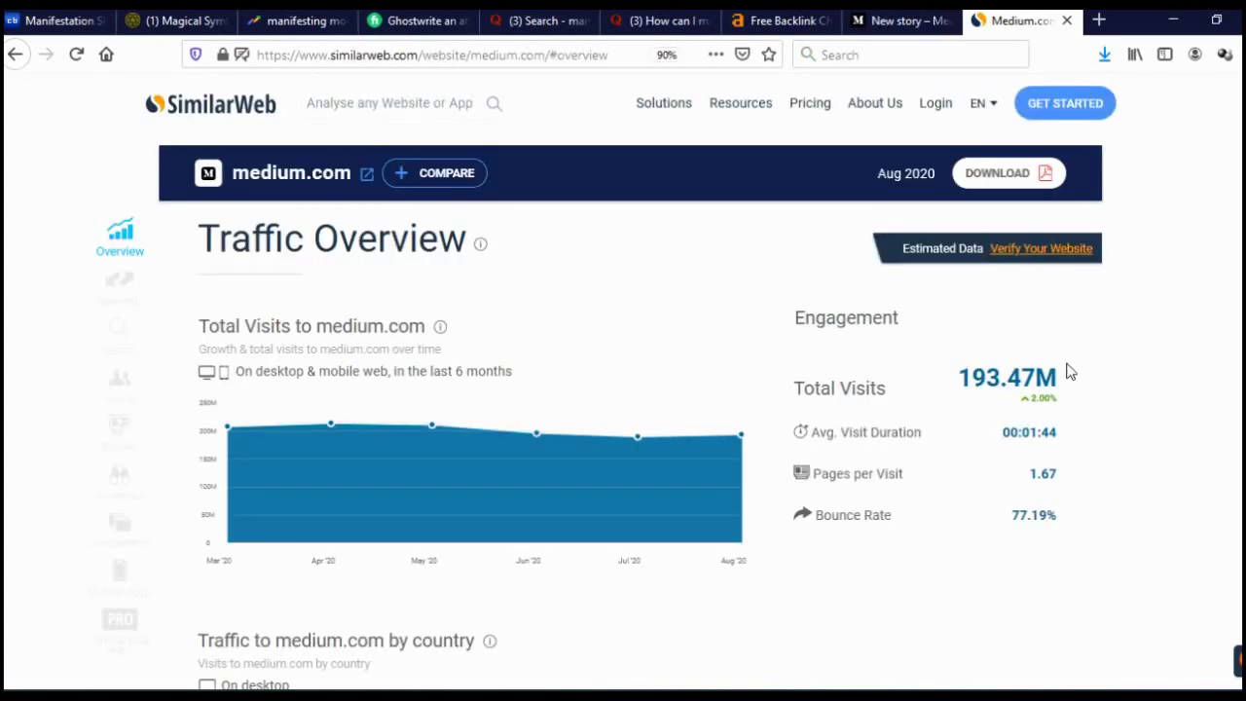
Step: Switch to SimilarWeb's traffic overview for medium.com and highlight the Total Visits figure
left_click_drag(958, 378, 1058, 372)
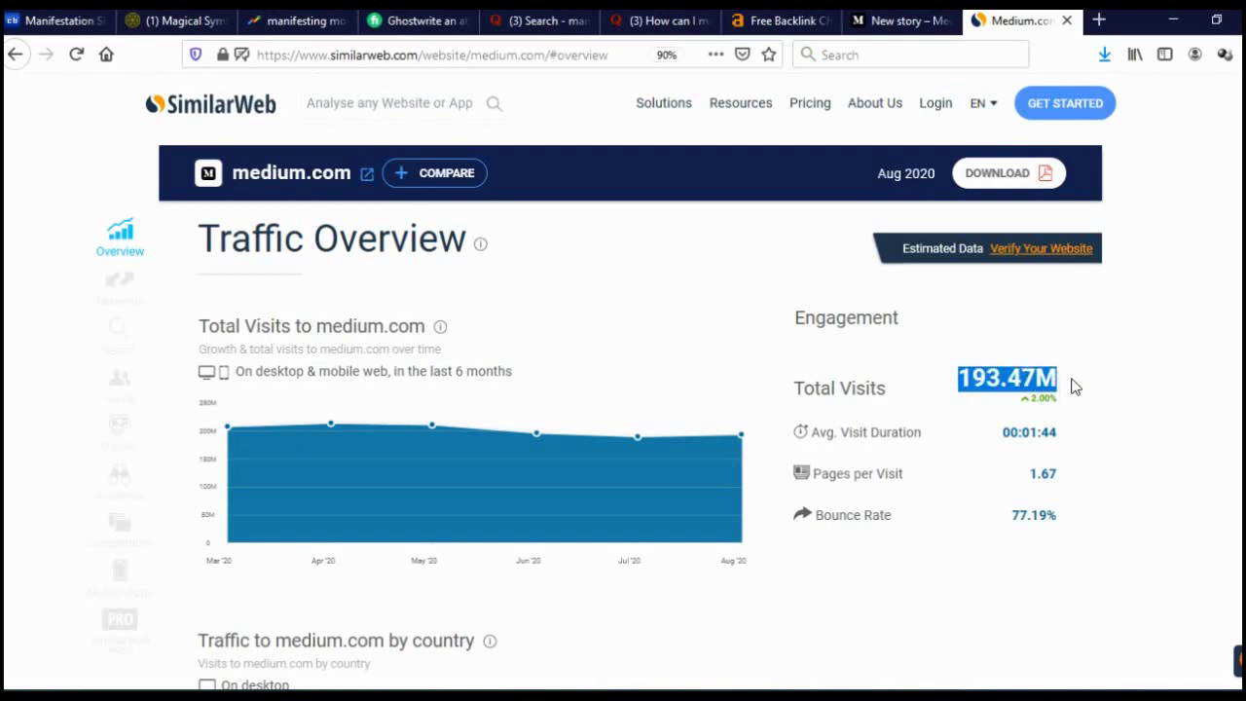